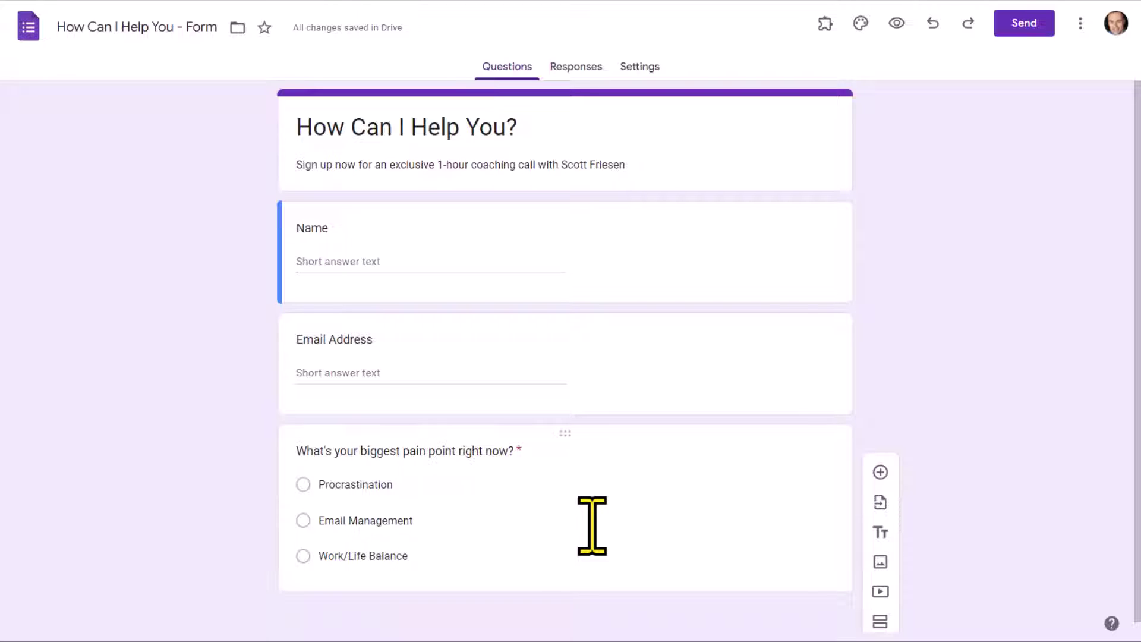
Step: Add three new sections after the question "What's your biggest pain point right now?"
{"action": "left_click", "coordinate": [584, 525]}
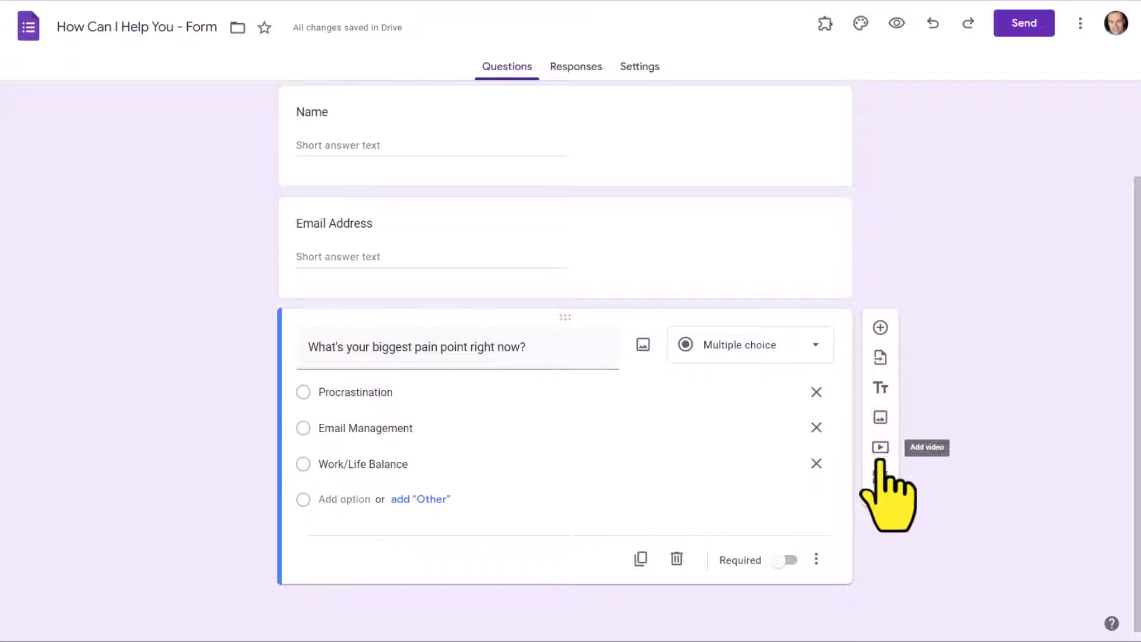
{"action": "left_click", "coordinate": [881, 477]}
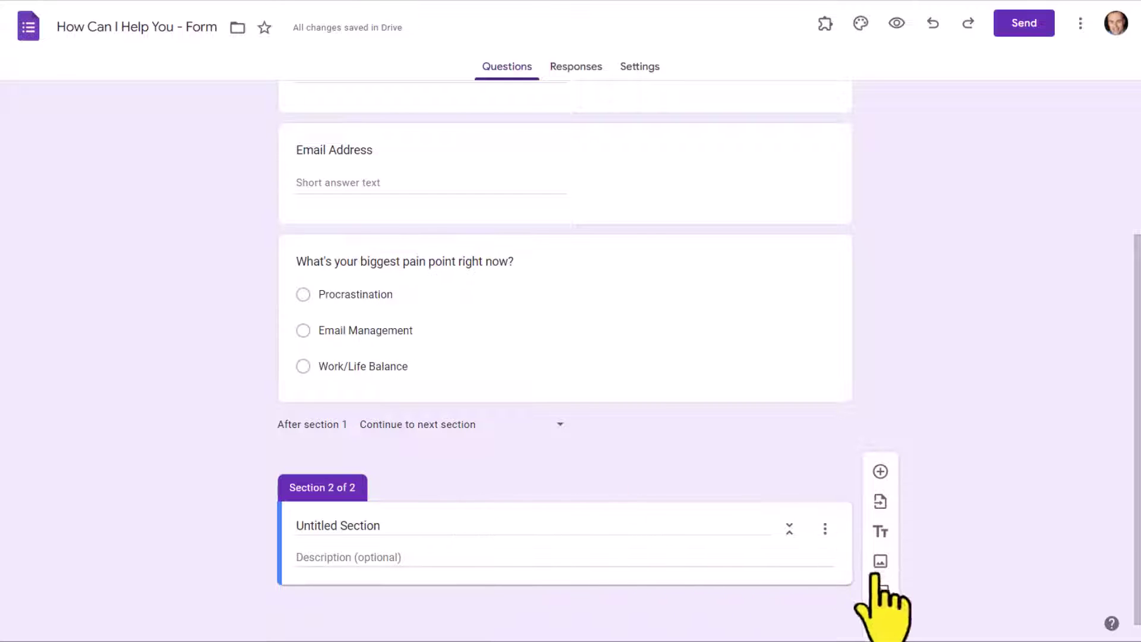
{"action": "left_click", "coordinate": [881, 621]}
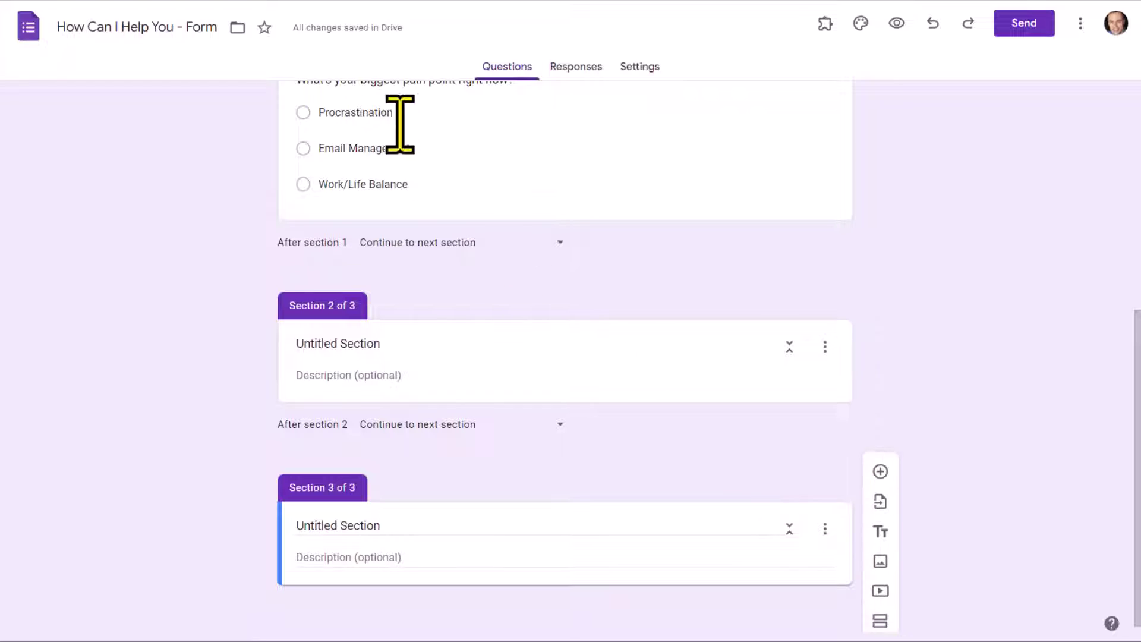
{"action": "left_click", "coordinate": [880, 621]}
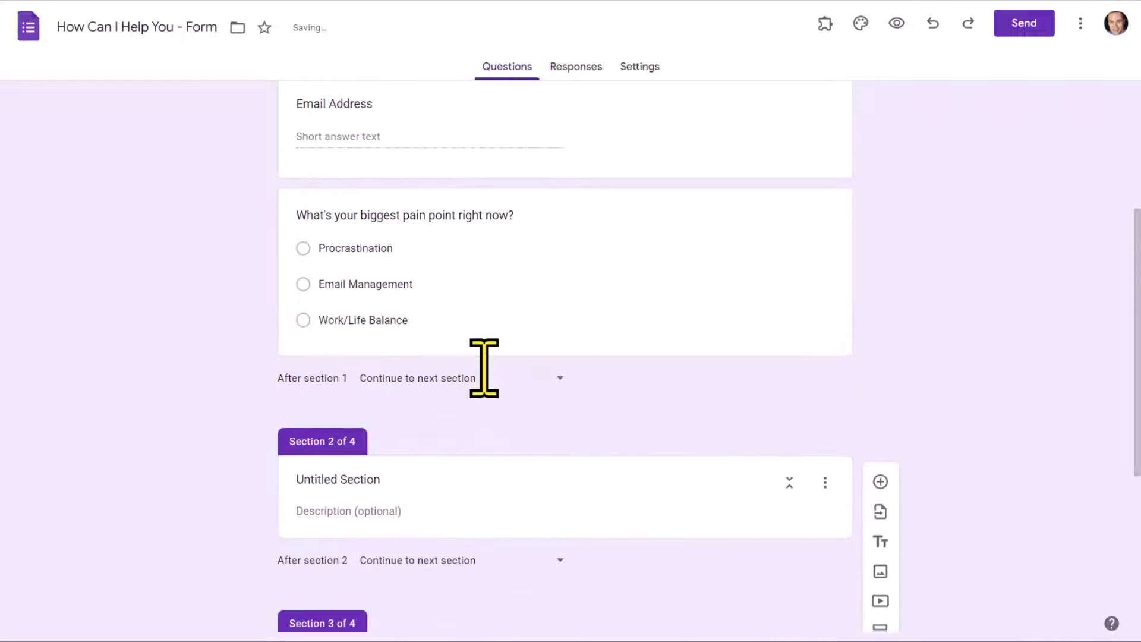
{"action": "scroll", "coordinate": [457, 366], "scroll_direction": "down", "scroll_amount": 2}
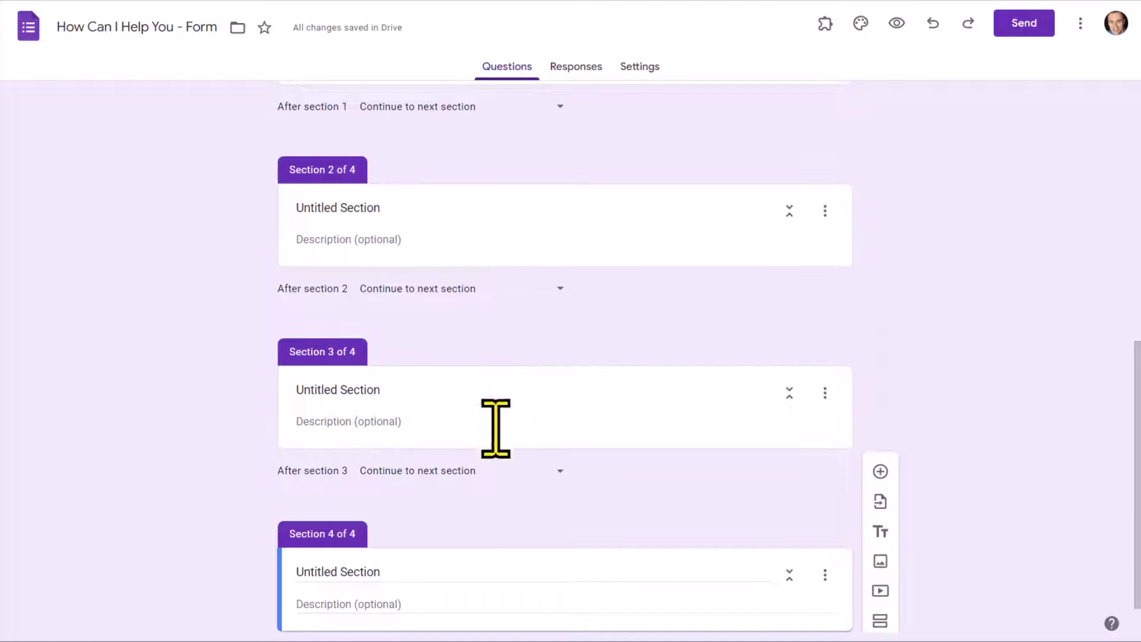
{"action": "scroll", "coordinate": [497, 427], "scroll_direction": "down", "scroll_amount": 1}
Step: Title section 2 "Procrastination", section 3 "Email Management" and section 4 "Work/Life Balance"
{"action": "scroll", "coordinate": [468, 457], "scroll_direction": "up", "scroll_amount": 5}
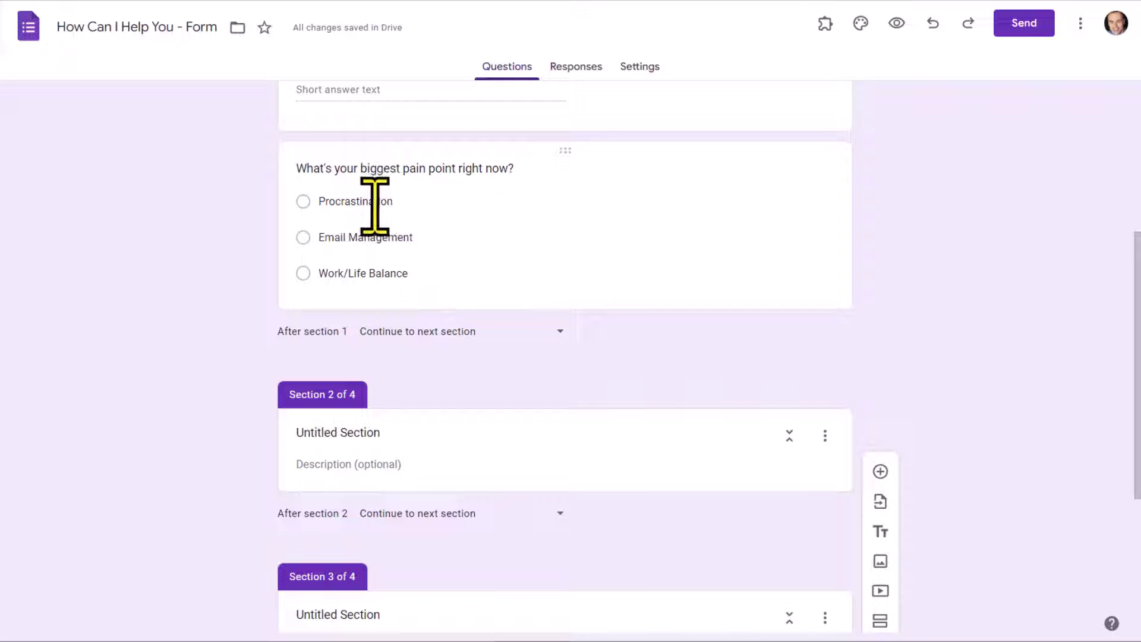
{"action": "triple_click", "coordinate": [351, 436]}
{"action": "type", "text": "Procrastination"}
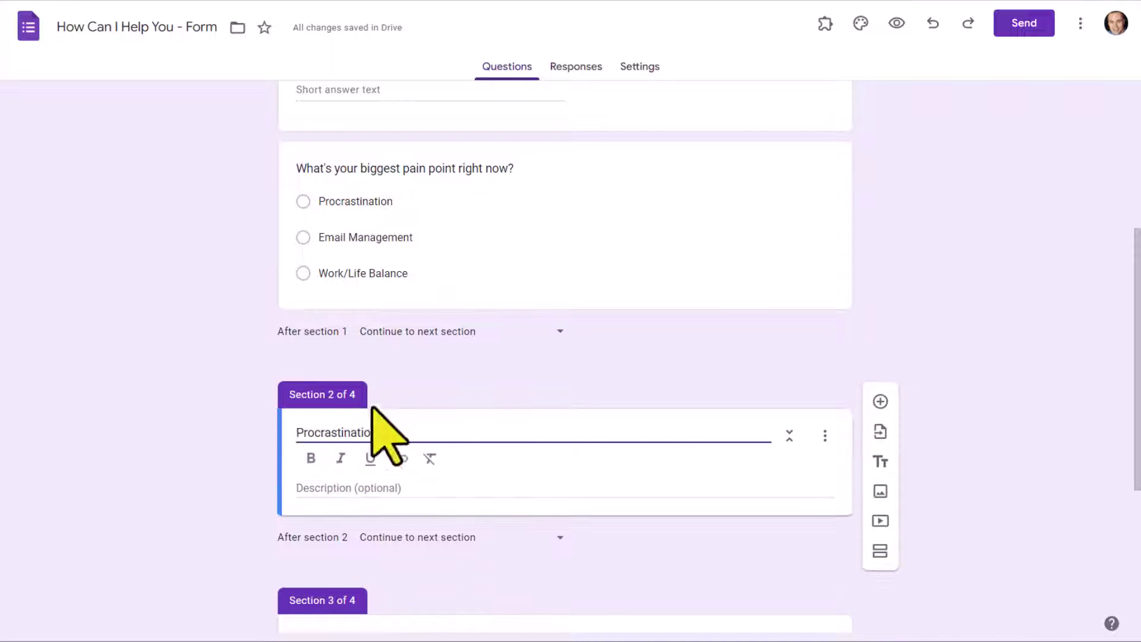
{"action": "scroll", "coordinate": [382, 428], "scroll_direction": "down", "scroll_amount": 2}
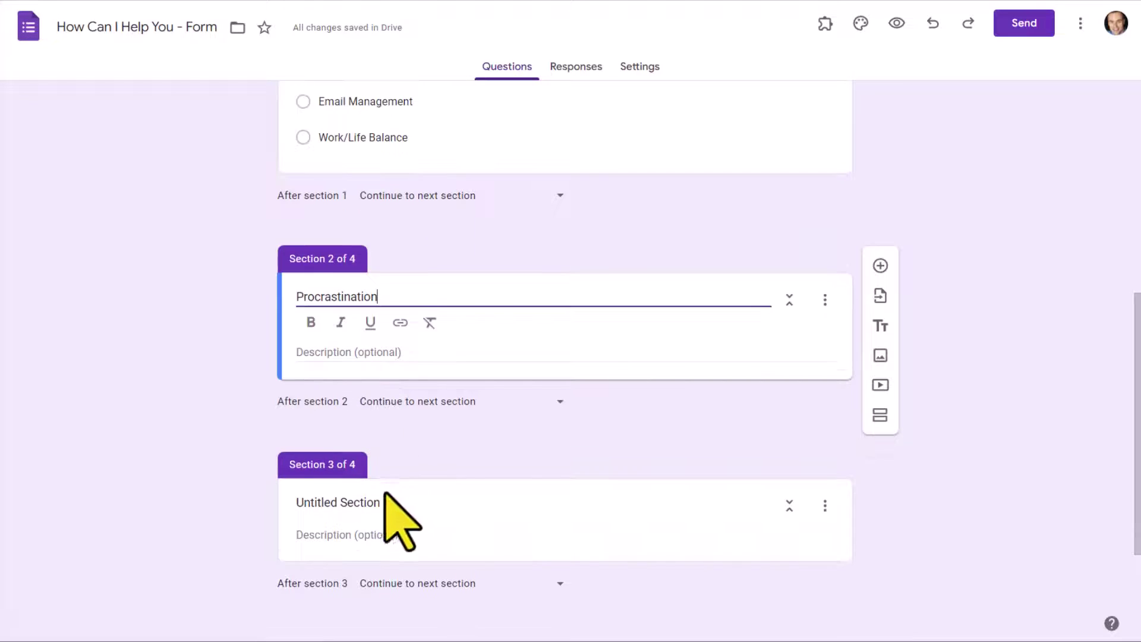
{"action": "triple_click", "coordinate": [368, 503]}
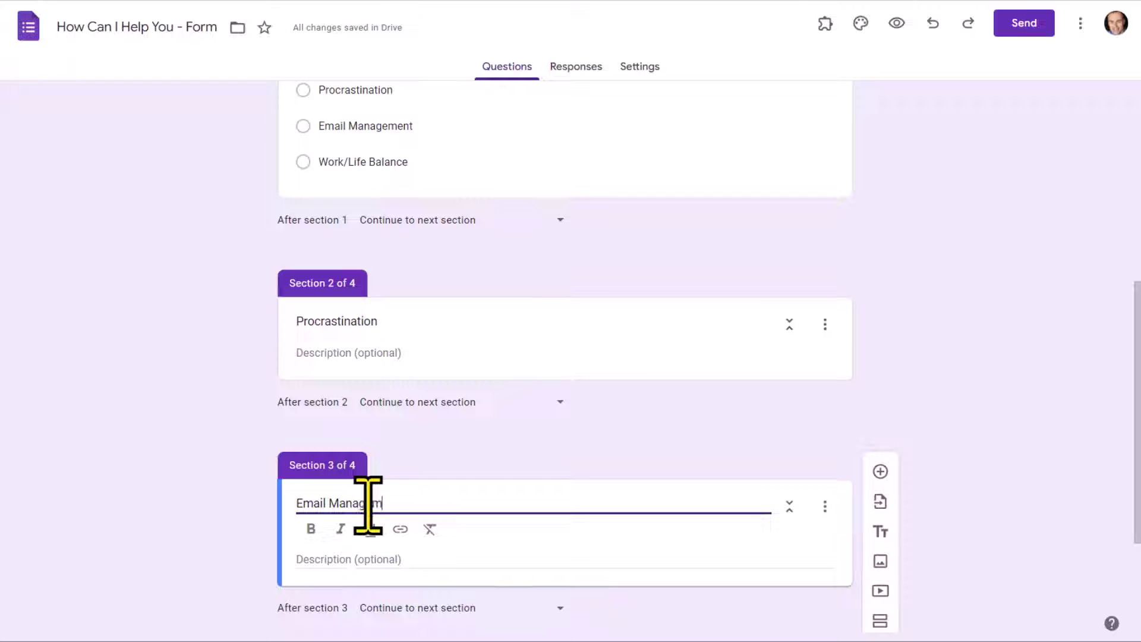
{"action": "scroll", "coordinate": [368, 503], "scroll_direction": "down", "scroll_amount": 2}
{"action": "triple_click", "coordinate": [368, 532]}
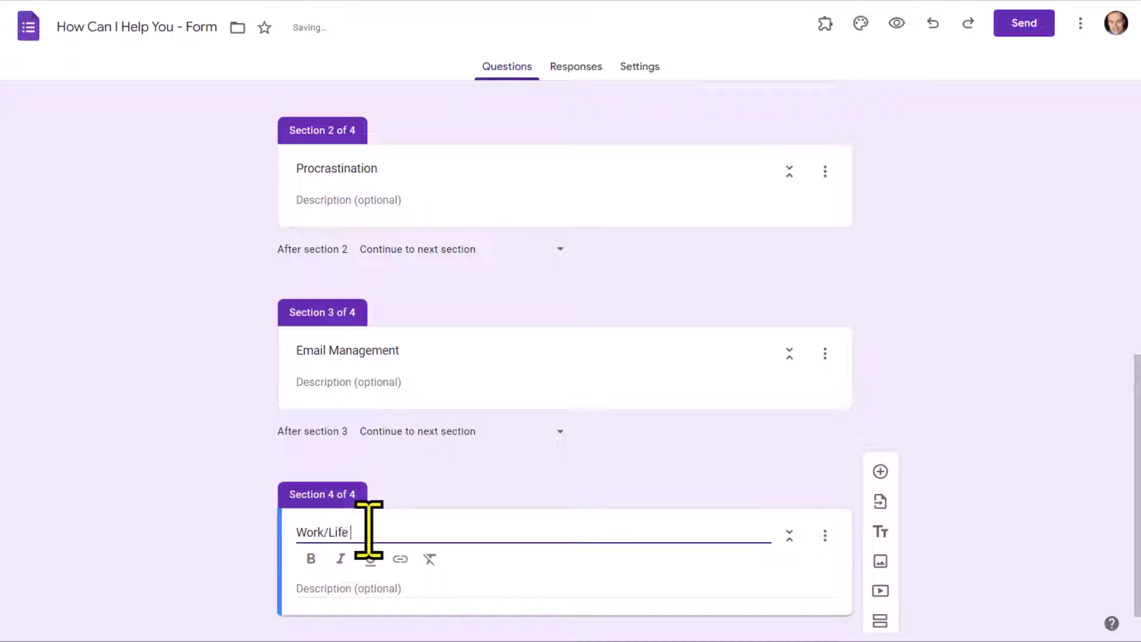
{"action": "left_click", "coordinate": [162, 503]}
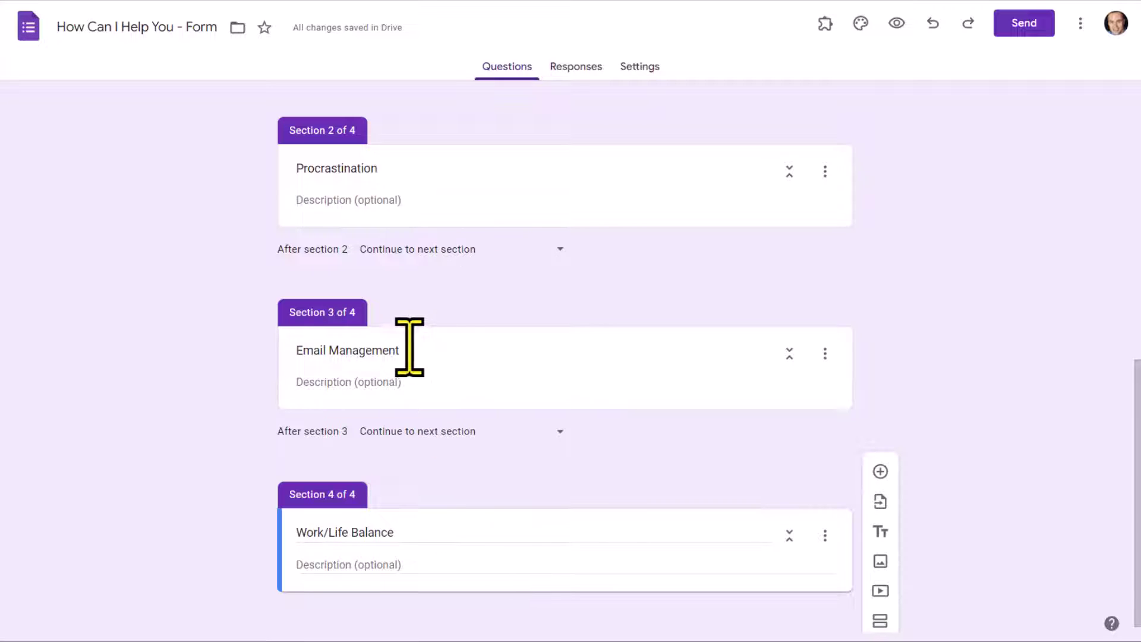
Step: Compare the answer options of the pain point question with the titles of the sections that follow it
{"action": "scroll", "coordinate": [443, 282], "scroll_direction": "up", "scroll_amount": 3}
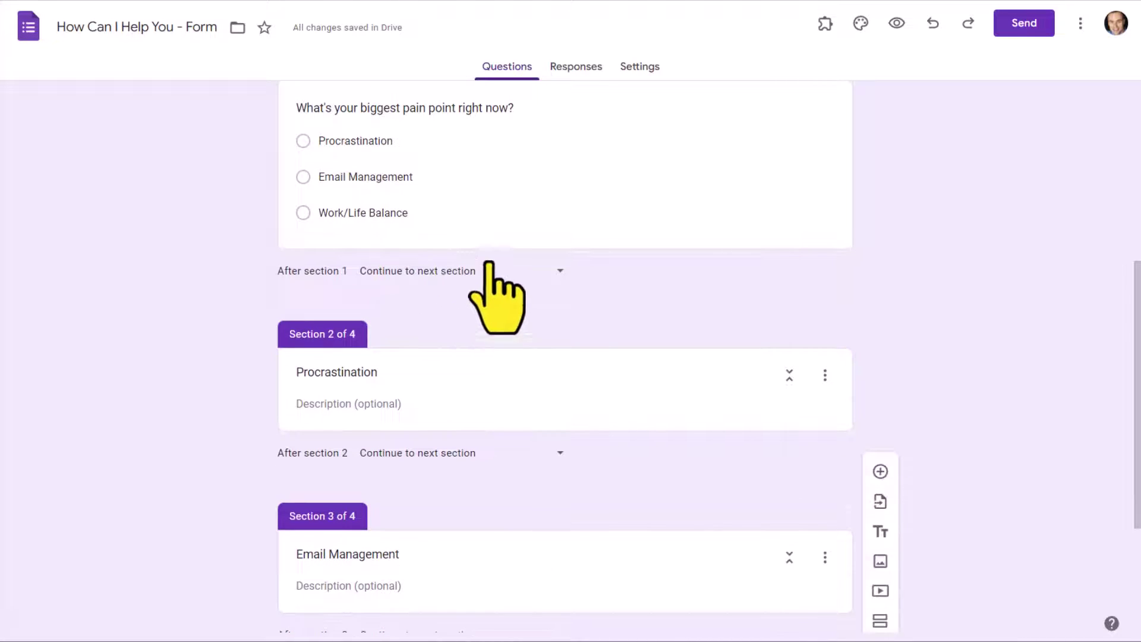
{"action": "scroll", "coordinate": [439, 173], "scroll_direction": "up", "scroll_amount": 2}
{"action": "scroll", "coordinate": [451, 333], "scroll_direction": "up", "scroll_amount": 1}
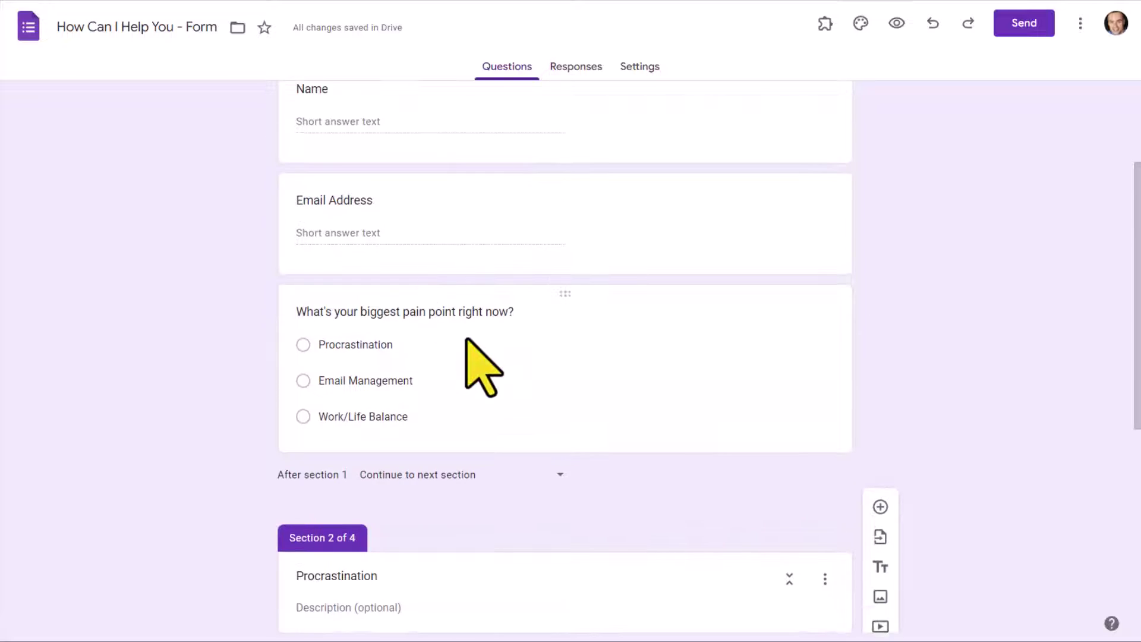
{"action": "scroll", "coordinate": [472, 357], "scroll_direction": "down", "scroll_amount": 3}
{"action": "scroll", "coordinate": [461, 356], "scroll_direction": "up", "scroll_amount": 2}
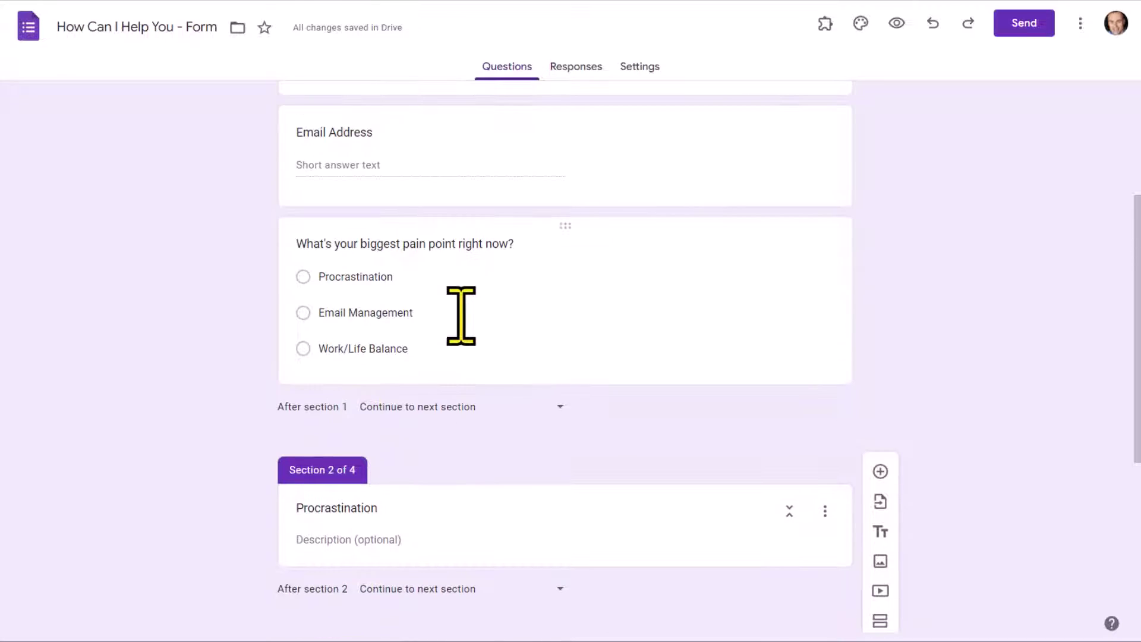
{"action": "scroll", "coordinate": [461, 333], "scroll_direction": "up", "scroll_amount": 1}
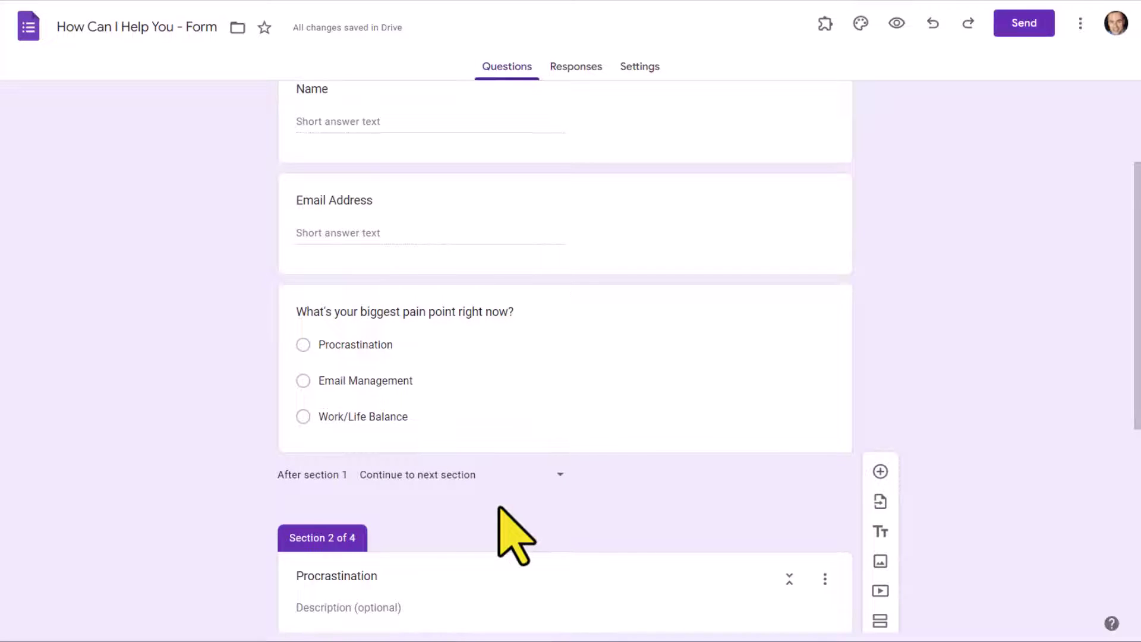
{"action": "scroll", "coordinate": [505, 522], "scroll_direction": "down", "scroll_amount": 2}
{"action": "scroll", "coordinate": [498, 503], "scroll_direction": "up", "scroll_amount": 2}
Step: Keep the pain point question as Multiple choice and enable "Go to section based on answer" for it
{"action": "left_click", "coordinate": [644, 319]}
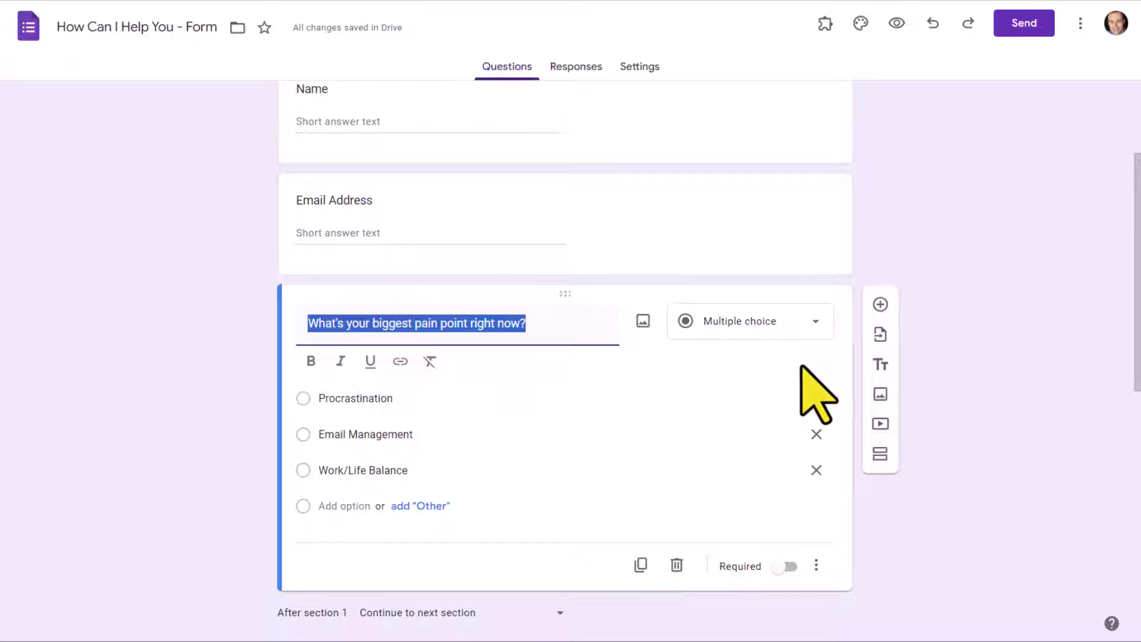
{"action": "left_click", "coordinate": [790, 324]}
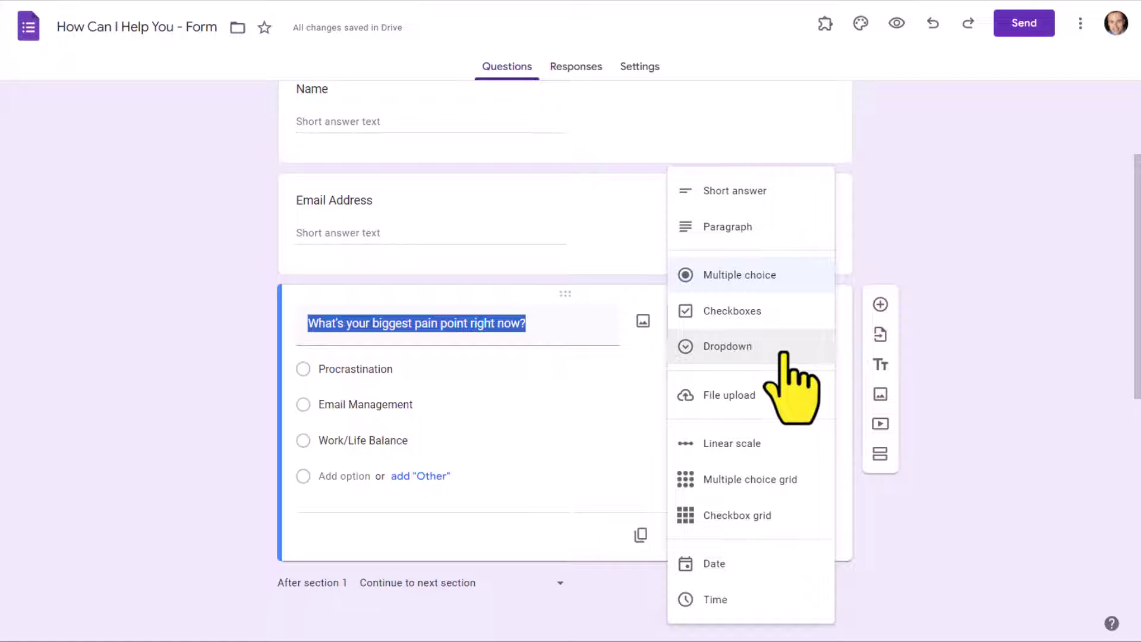
{"action": "left_click", "coordinate": [790, 277]}
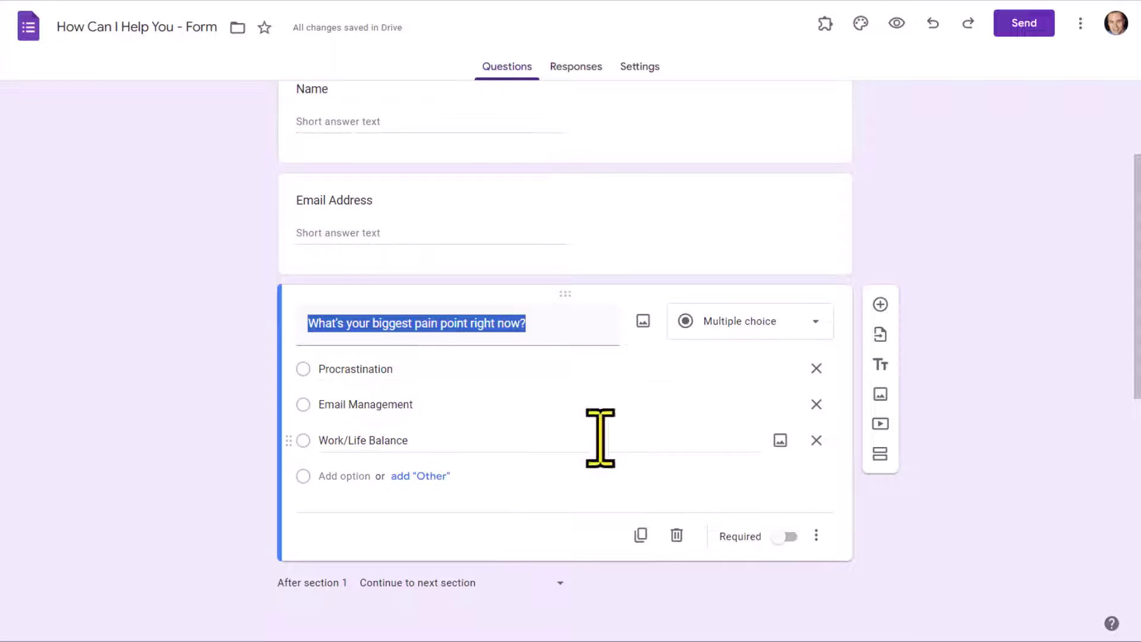
{"action": "left_click", "coordinate": [817, 536]}
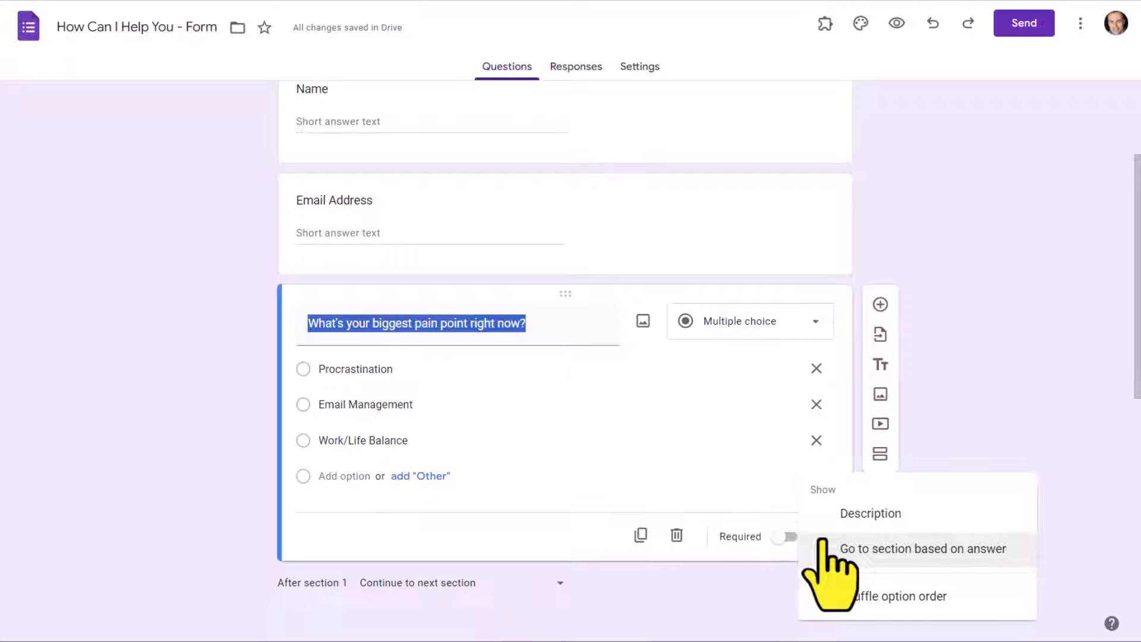
{"action": "left_click", "coordinate": [920, 549]}
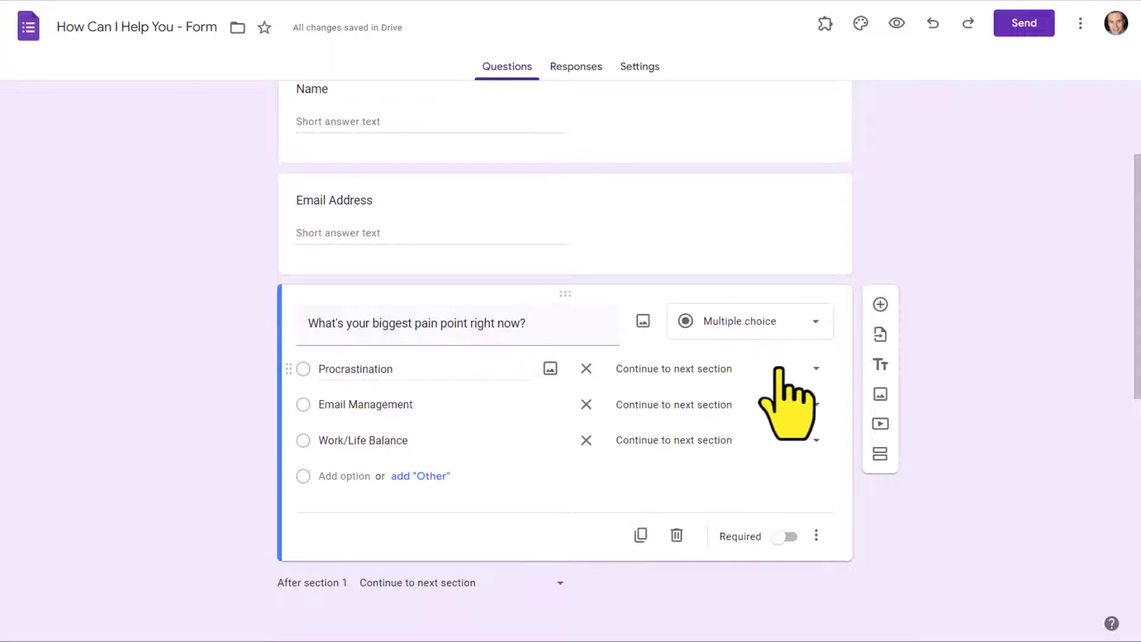
Step: Route the answers Procrastination to section 2, Email Management to section 3, and Work/Life Balance to section 4
{"action": "scroll", "coordinate": [778, 369], "scroll_direction": "down", "scroll_amount": 1}
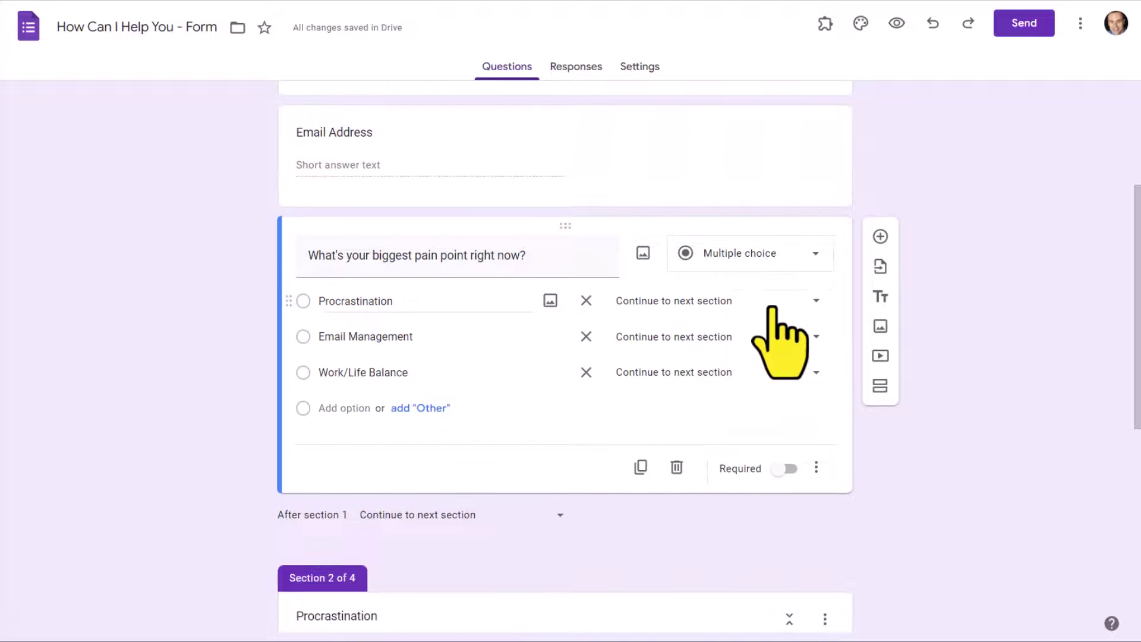
{"action": "scroll", "coordinate": [771, 314], "scroll_direction": "down", "scroll_amount": 1}
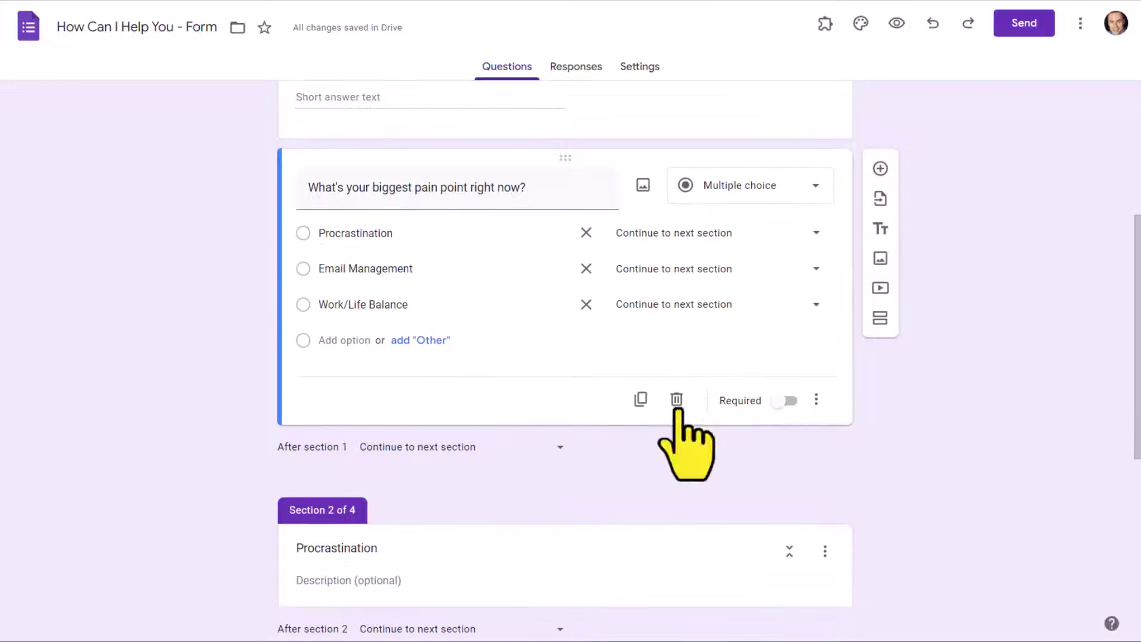
{"action": "scroll", "coordinate": [538, 512], "scroll_direction": "down", "scroll_amount": 1}
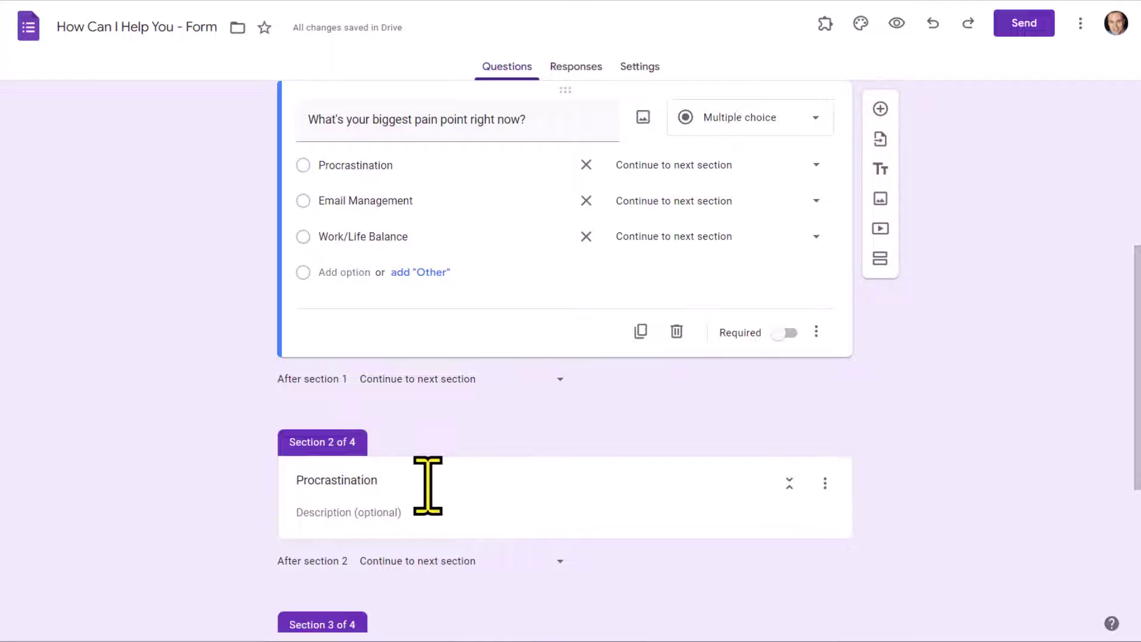
{"action": "scroll", "coordinate": [427, 484], "scroll_direction": "up", "scroll_amount": 2}
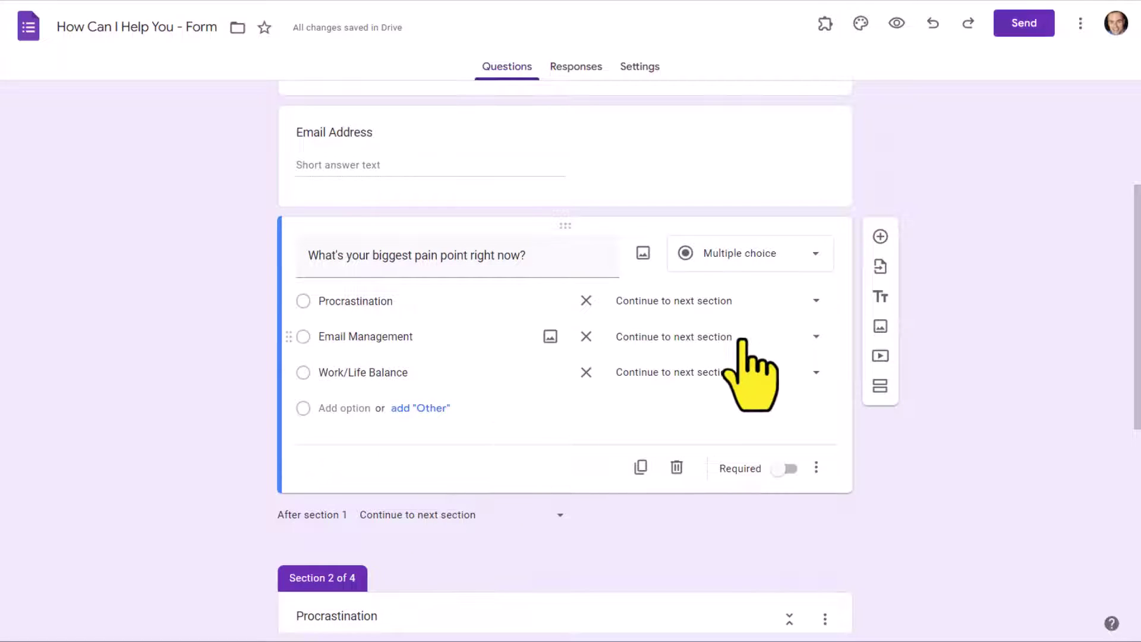
{"action": "left_click", "coordinate": [751, 303]}
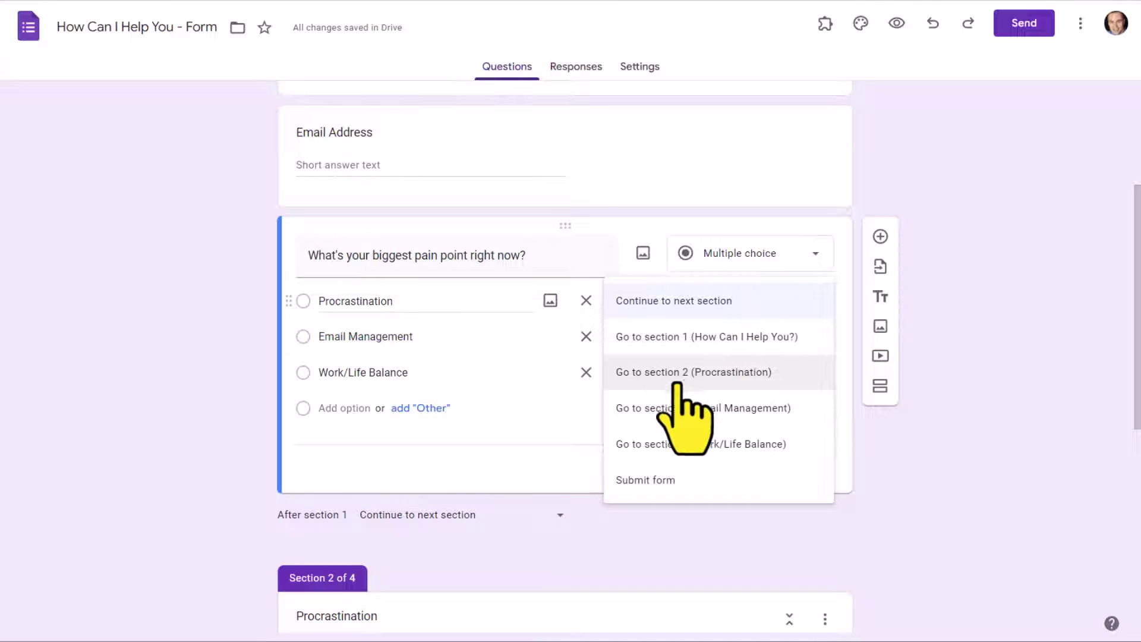
{"action": "left_click", "coordinate": [730, 372]}
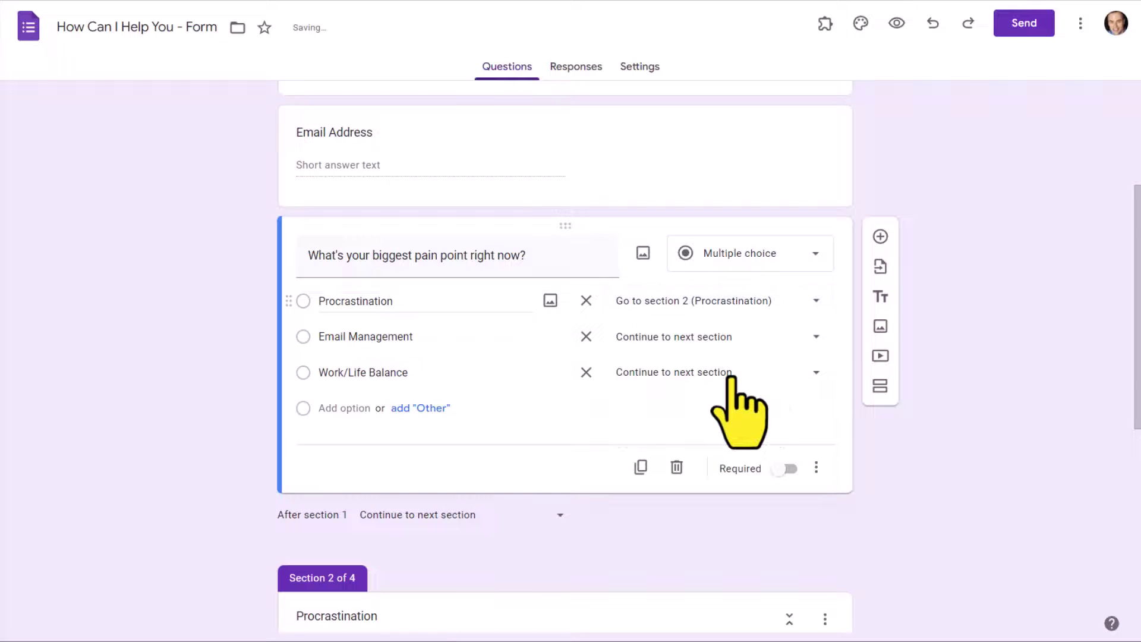
{"action": "left_click", "coordinate": [755, 336]}
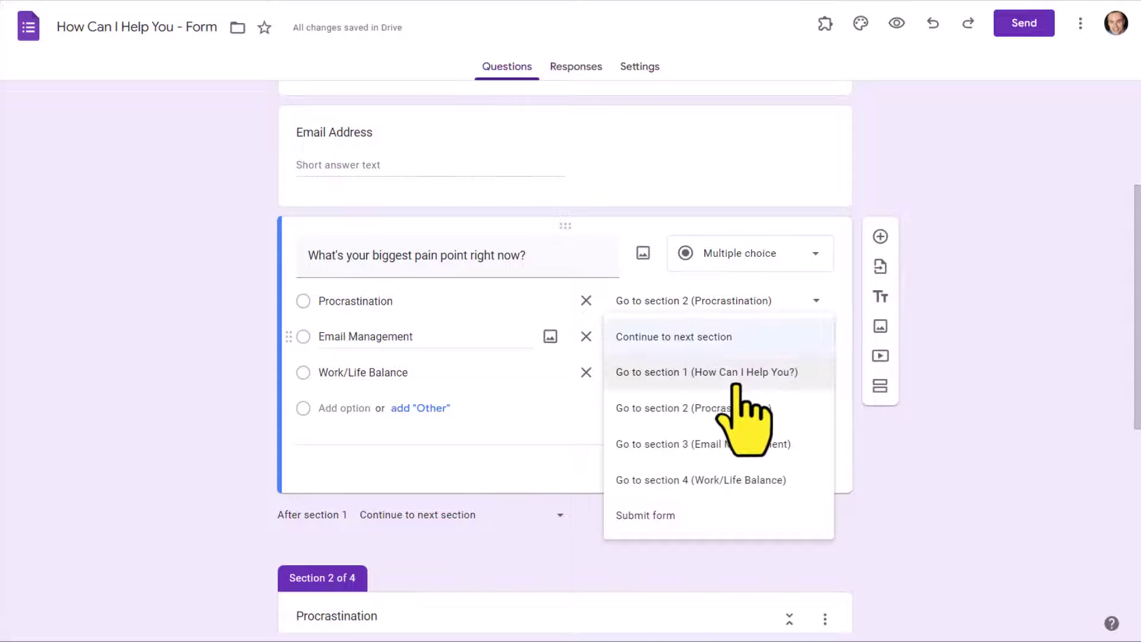
{"action": "left_click", "coordinate": [716, 446]}
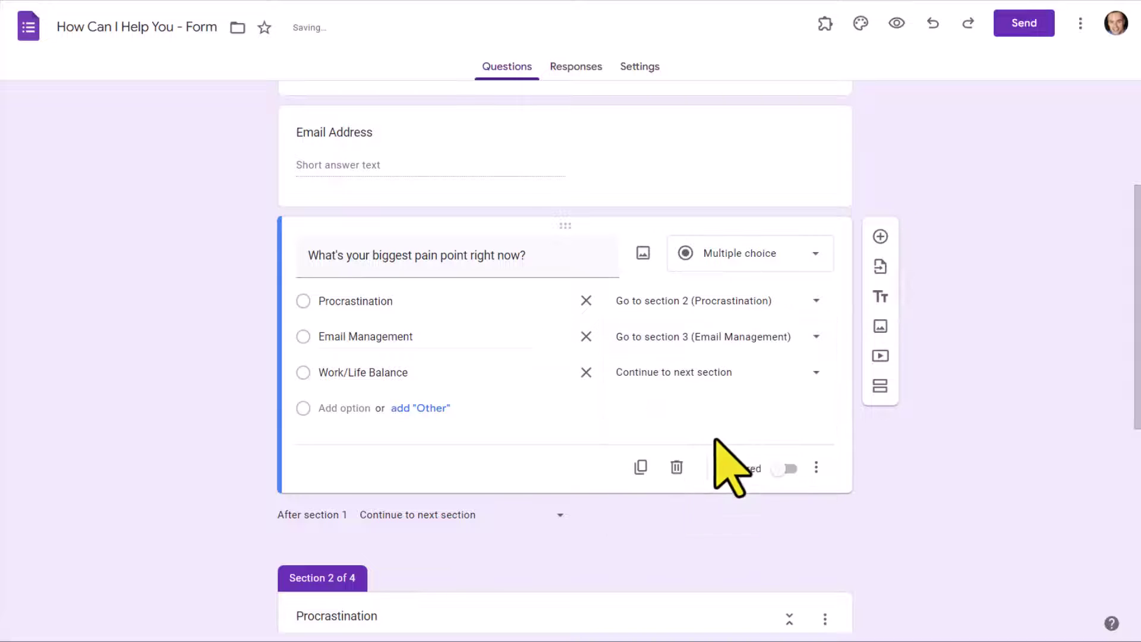
{"action": "left_click", "coordinate": [717, 374]}
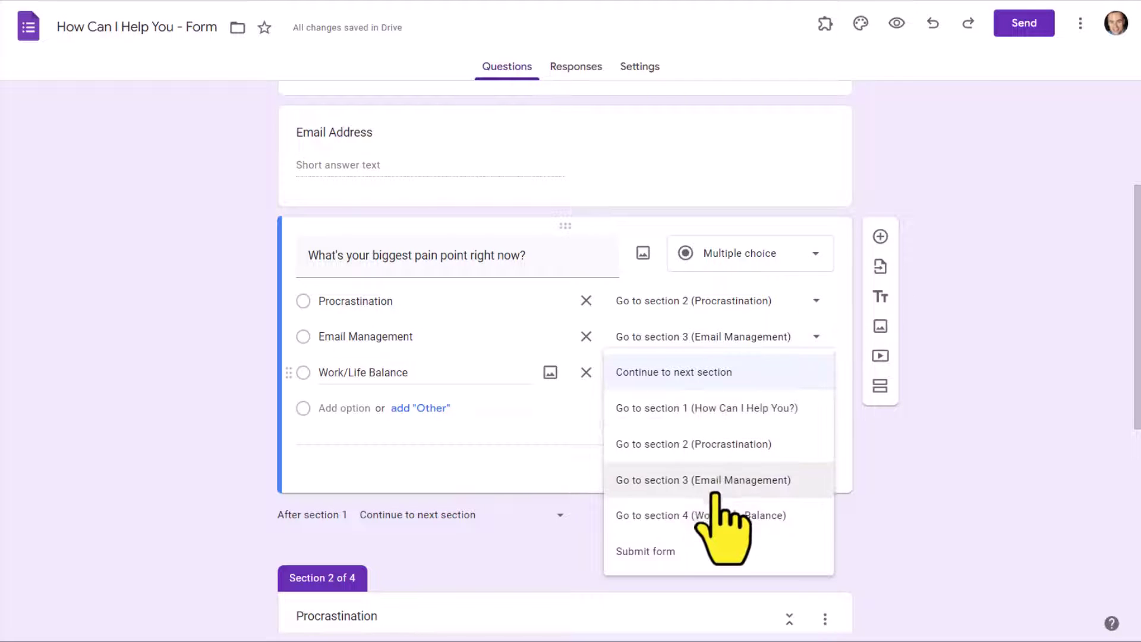
{"action": "left_click", "coordinate": [715, 515]}
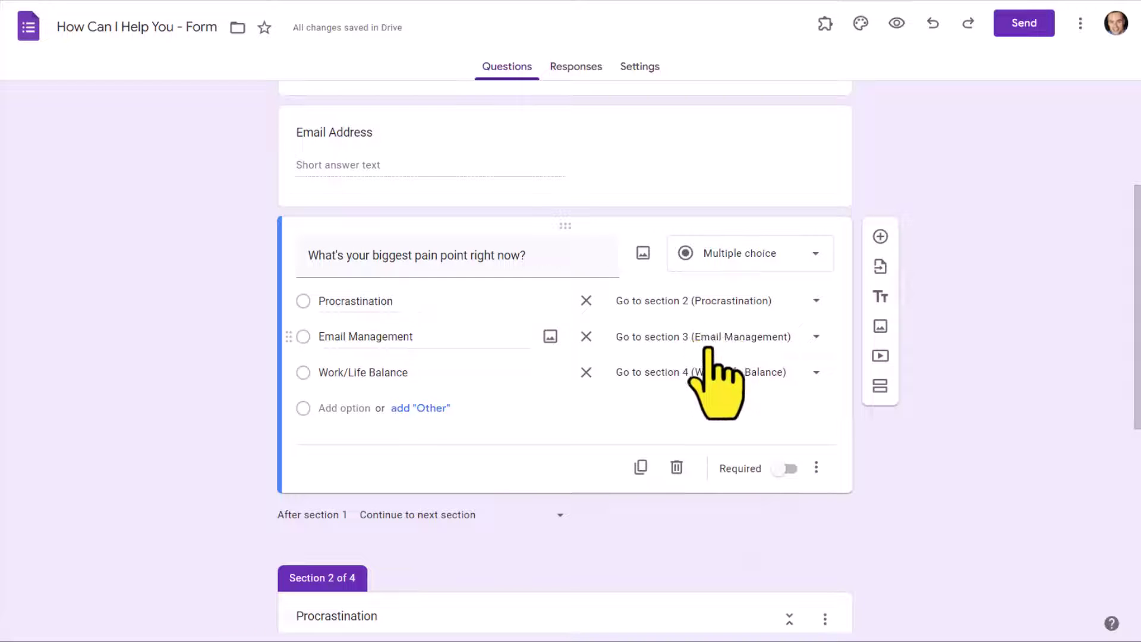
Step: Add a new question to section 3, Email Management
{"action": "scroll", "coordinate": [718, 371], "scroll_direction": "down", "scroll_amount": 3}
{"action": "scroll", "coordinate": [713, 360], "scroll_direction": "down", "scroll_amount": 3}
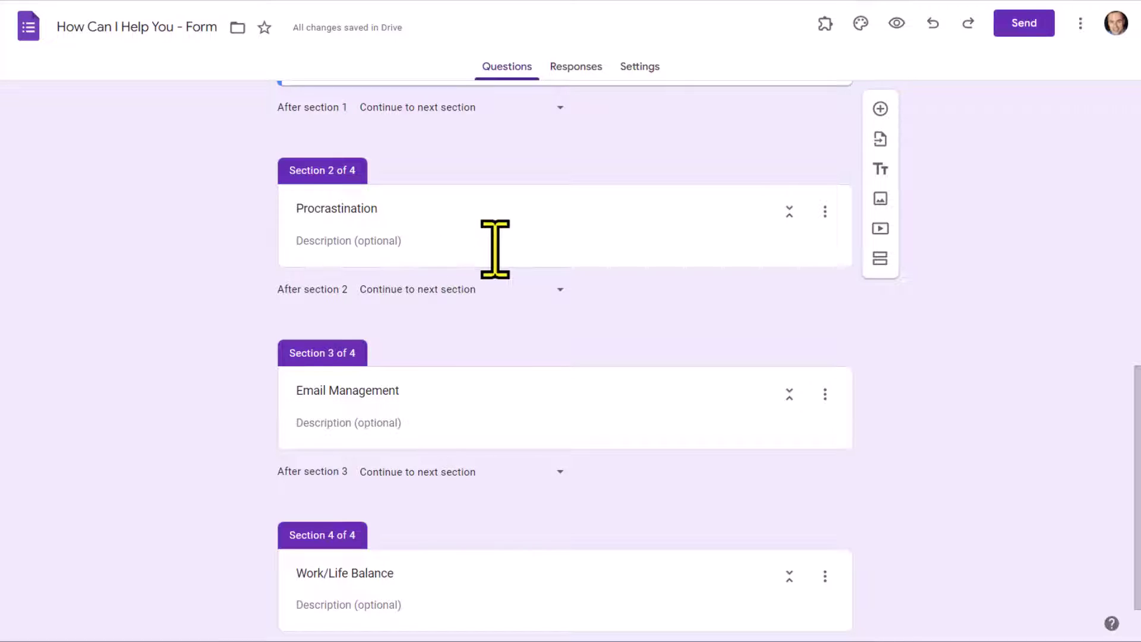
{"action": "scroll", "coordinate": [493, 249], "scroll_direction": "up", "scroll_amount": 6}
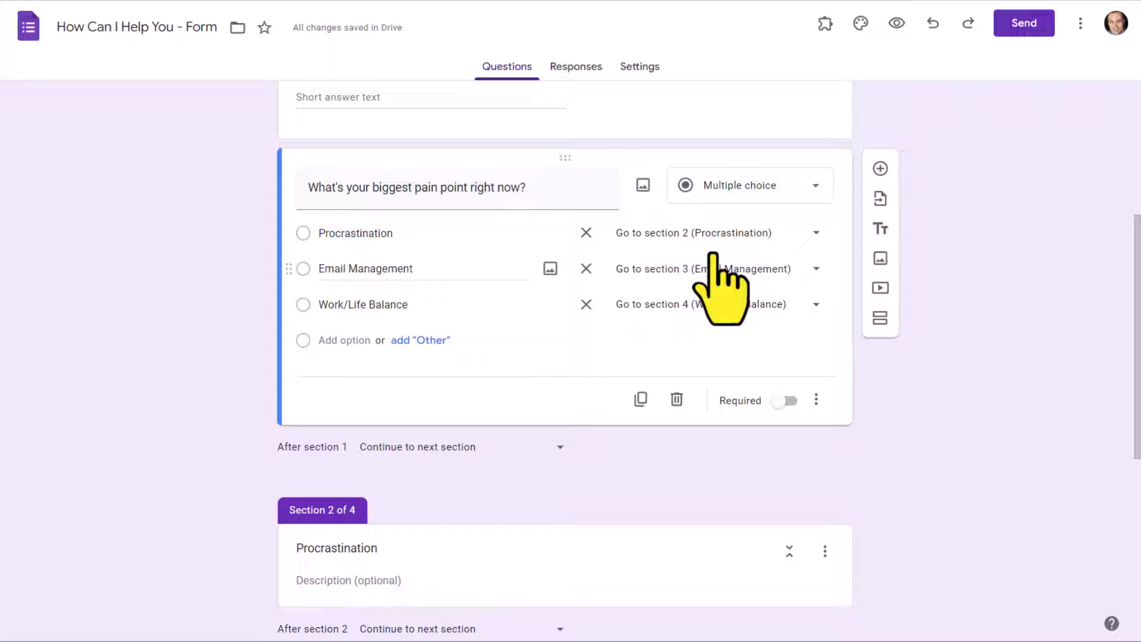
{"action": "scroll", "coordinate": [713, 253], "scroll_direction": "down", "scroll_amount": 6}
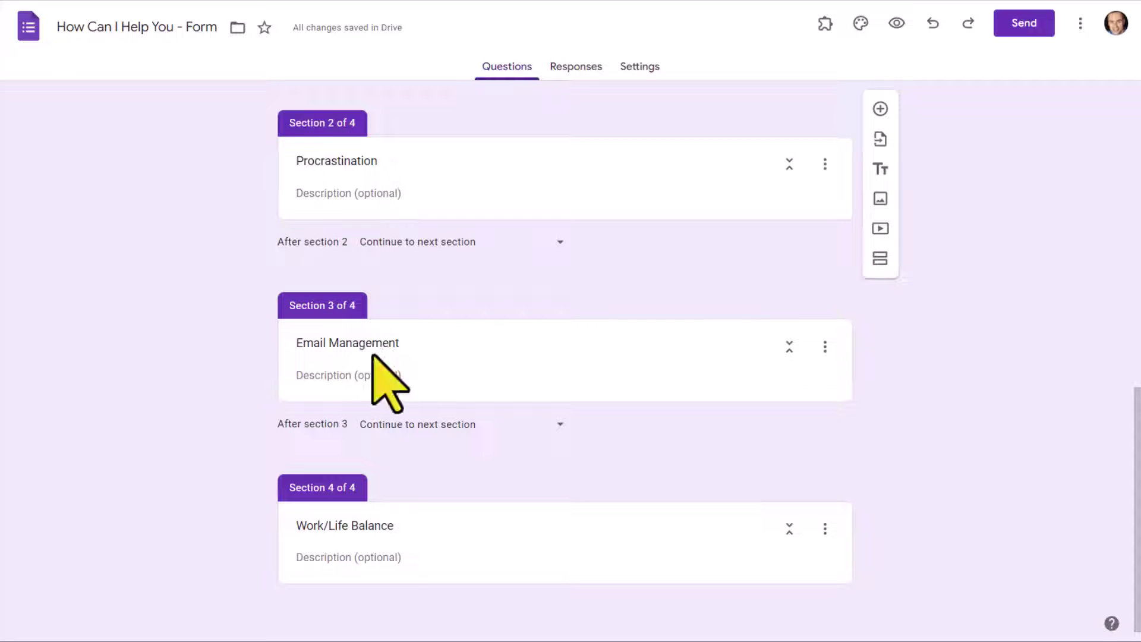
{"action": "left_click", "coordinate": [481, 351]}
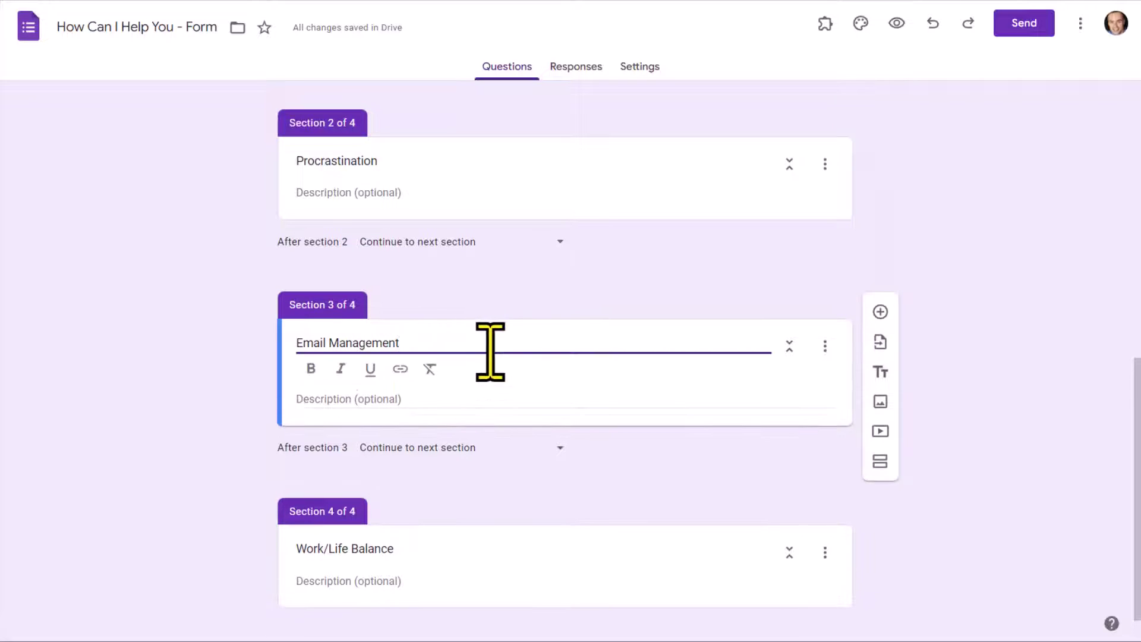
{"action": "left_click", "coordinate": [880, 312]}
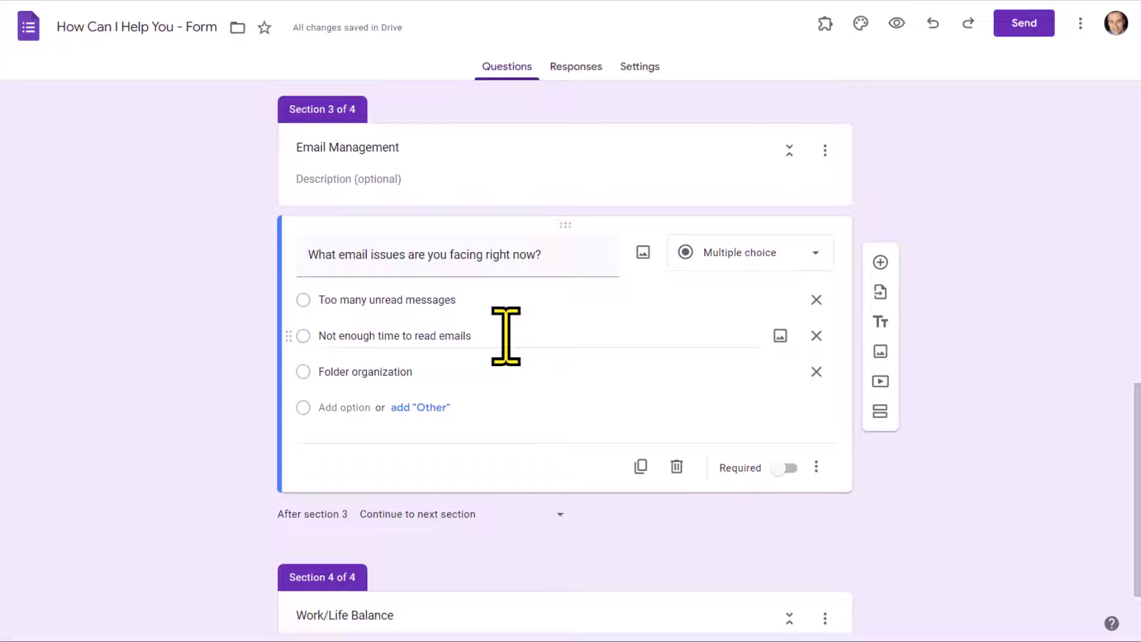
Step: Enable "Go to section based on answer" for the email issues question in section 3
{"action": "scroll", "coordinate": [506, 336], "scroll_direction": "up", "scroll_amount": 10}
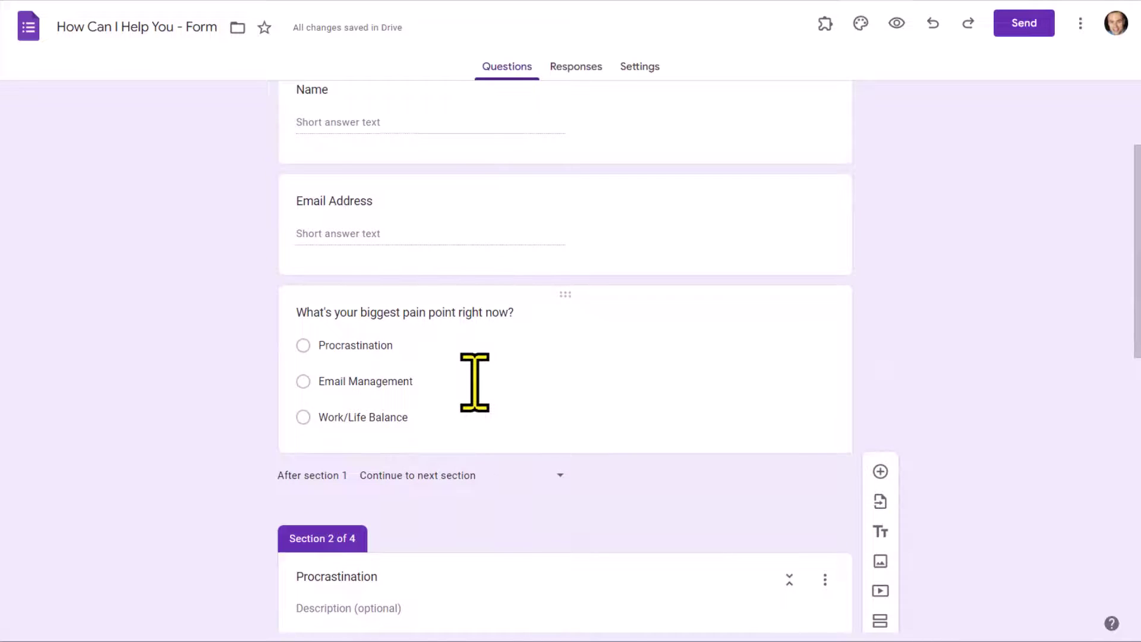
{"action": "scroll", "coordinate": [474, 382], "scroll_direction": "down", "scroll_amount": 10}
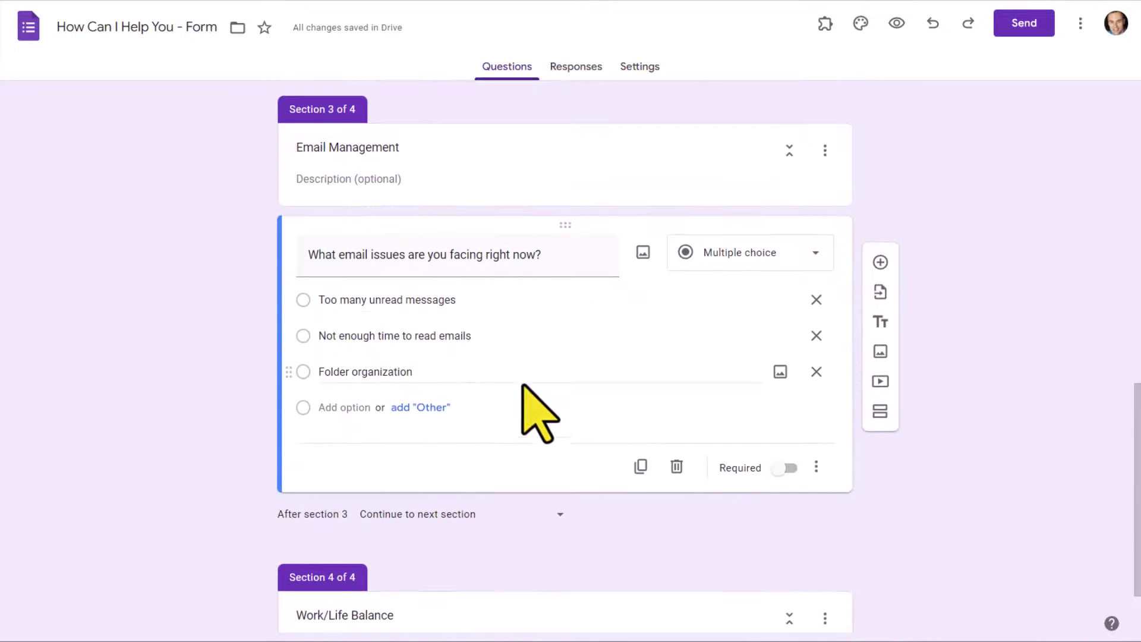
{"action": "left_click", "coordinate": [816, 467]}
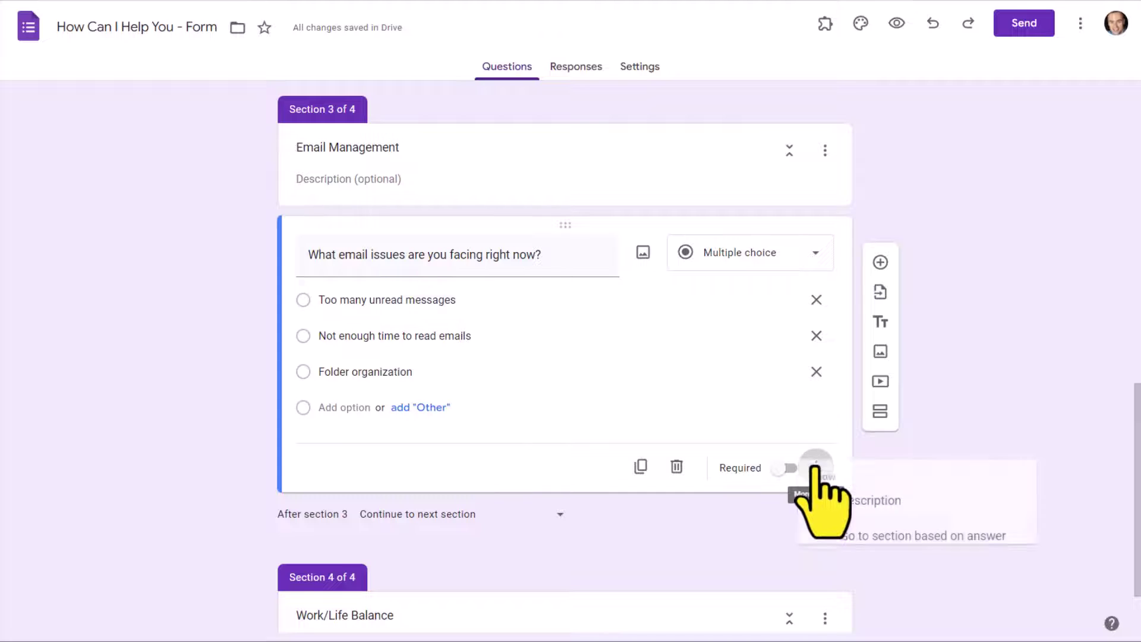
{"action": "left_click", "coordinate": [889, 547]}
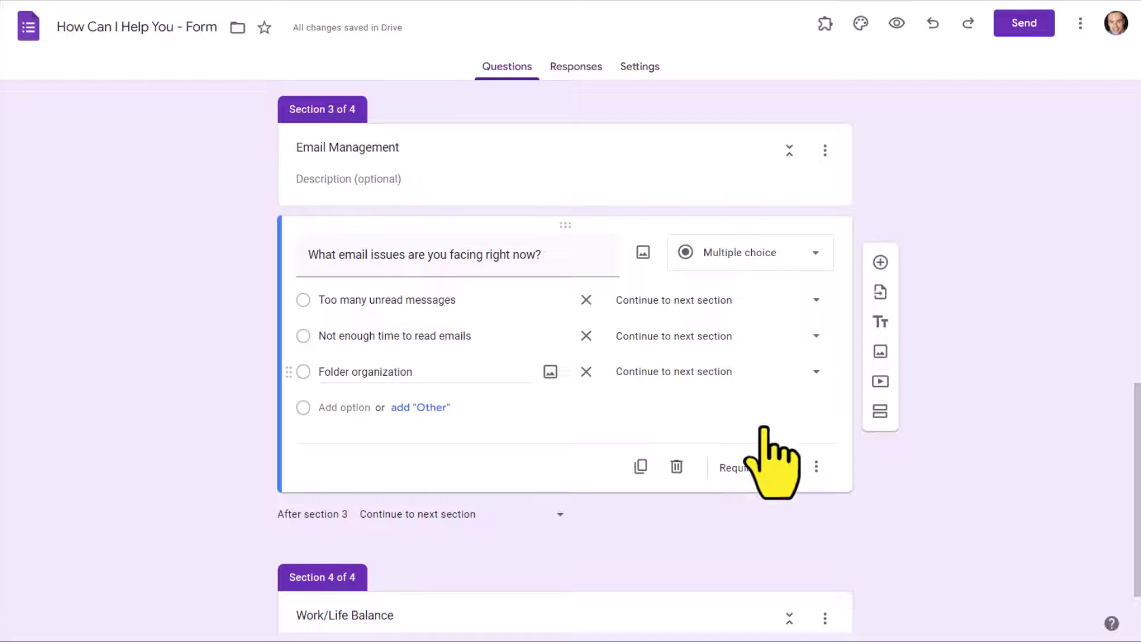
Step: Turn "Go to section based on answer" off and back on for the email issues question
{"action": "left_click", "coordinate": [816, 466]}
{"action": "left_click", "coordinate": [853, 547]}
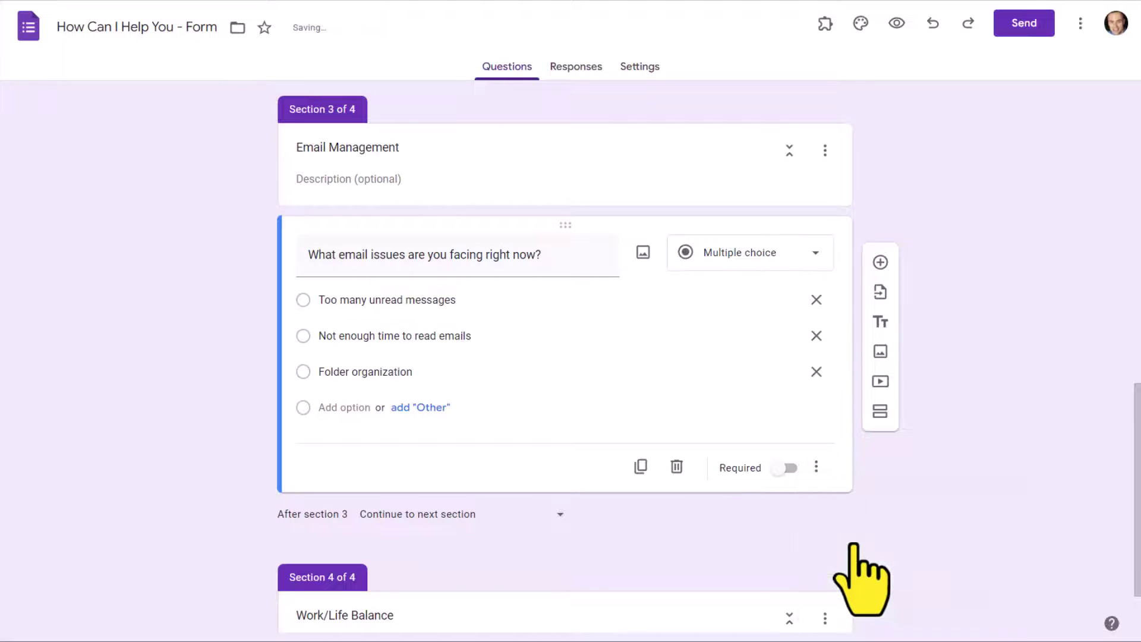
{"action": "left_click", "coordinate": [815, 467]}
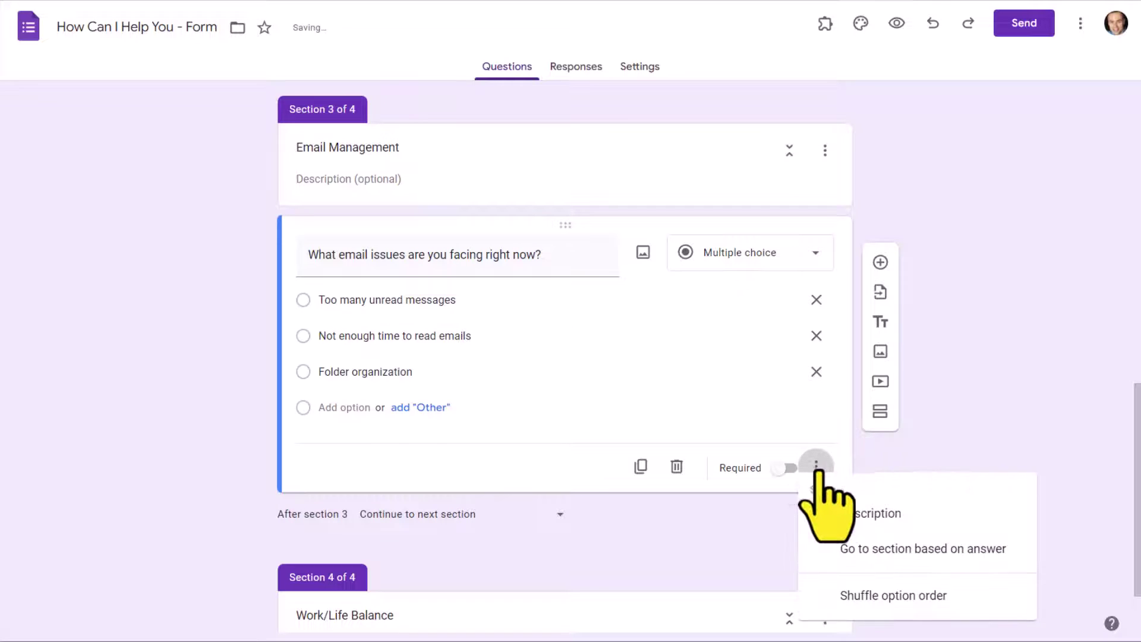
{"action": "left_click", "coordinate": [858, 550]}
{"action": "left_click", "coordinate": [816, 466]}
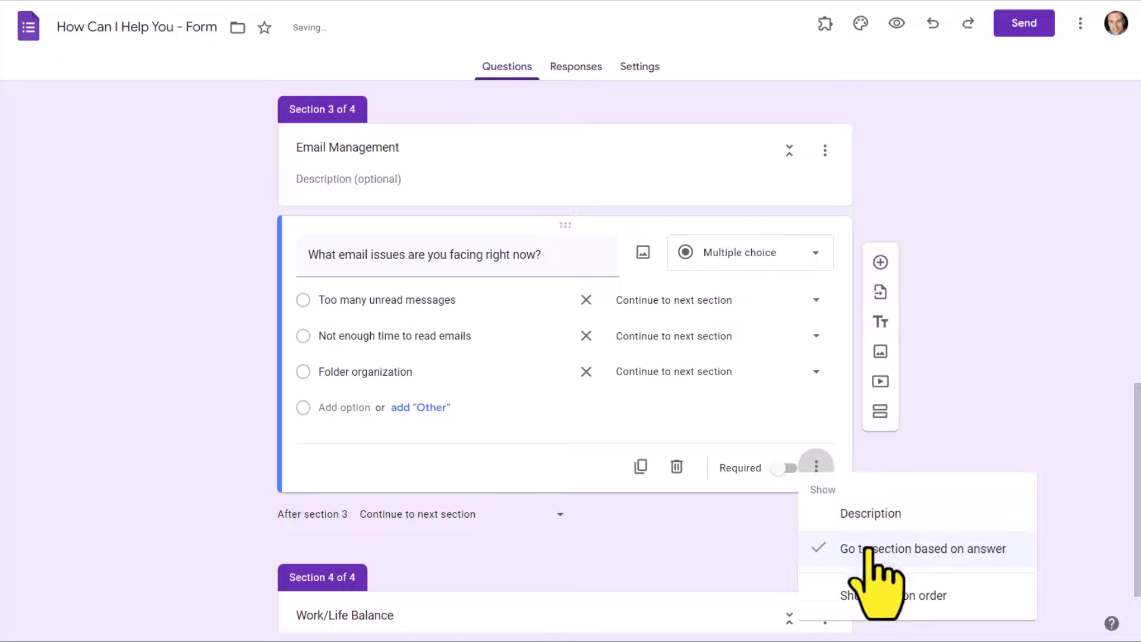
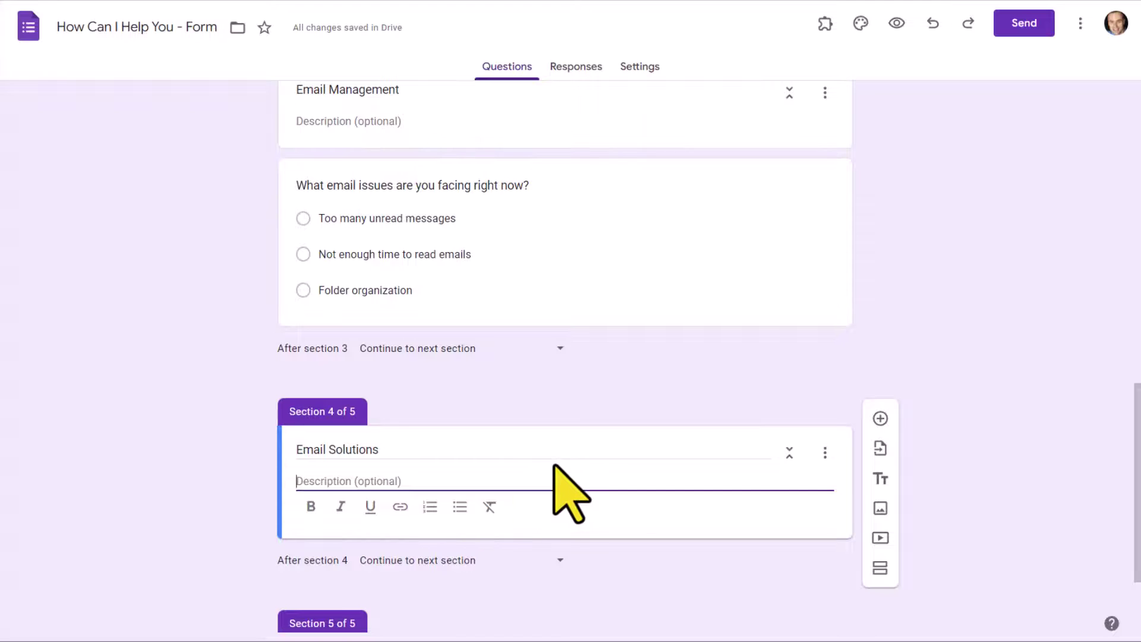
Step: Check the section order around Email Solutions and the destination sections assigned to the pain point question's answers
{"action": "scroll", "coordinate": [550, 465], "scroll_direction": "down", "scroll_amount": 2}
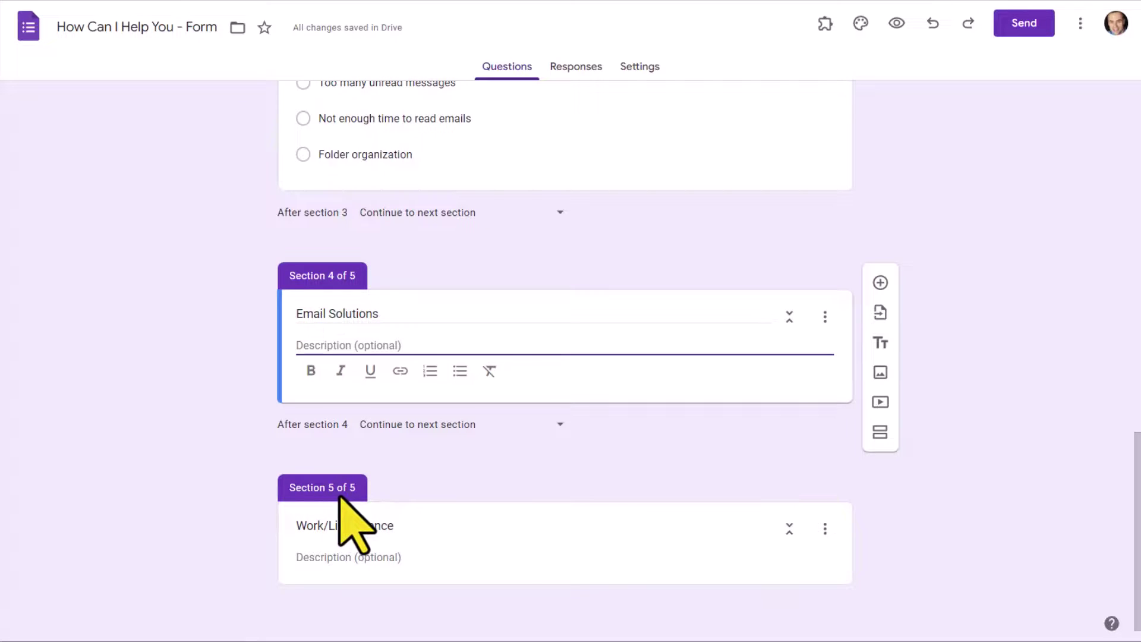
{"action": "scroll", "coordinate": [499, 487], "scroll_direction": "up", "scroll_amount": 6}
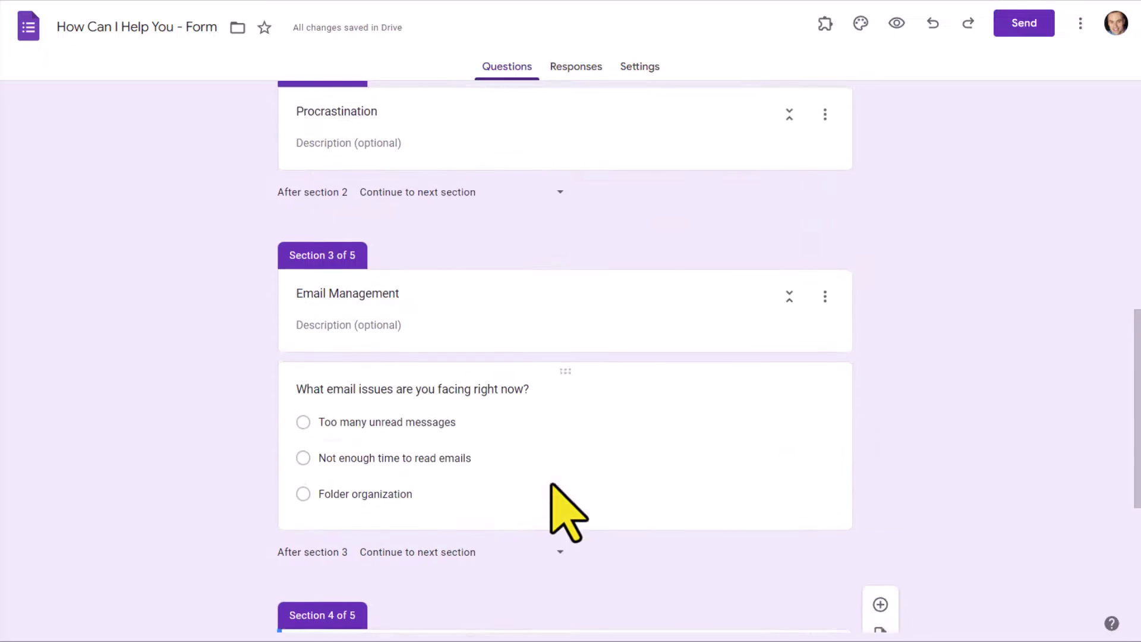
{"action": "scroll", "coordinate": [551, 484], "scroll_direction": "up", "scroll_amount": 8}
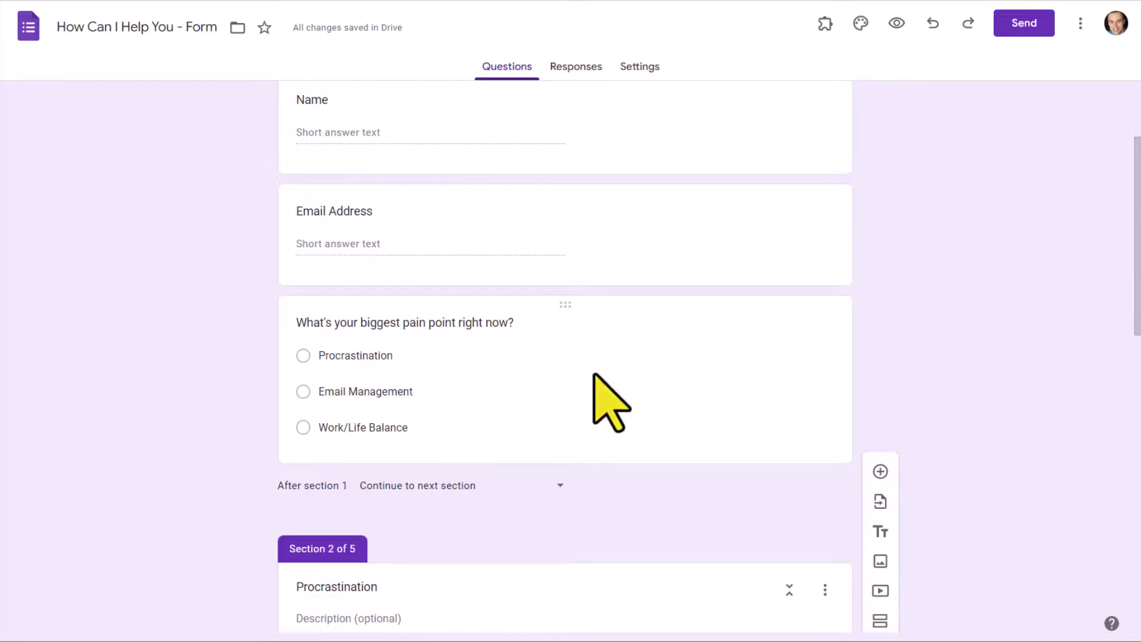
{"action": "left_click", "coordinate": [628, 338]}
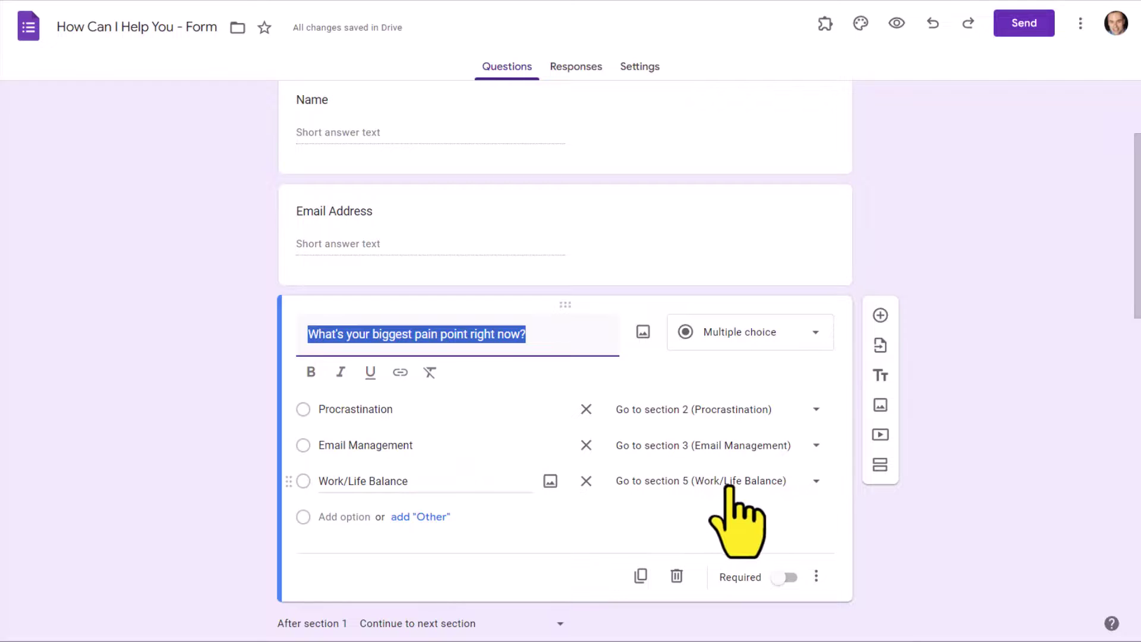
{"action": "scroll", "coordinate": [742, 476], "scroll_direction": "down", "scroll_amount": 1}
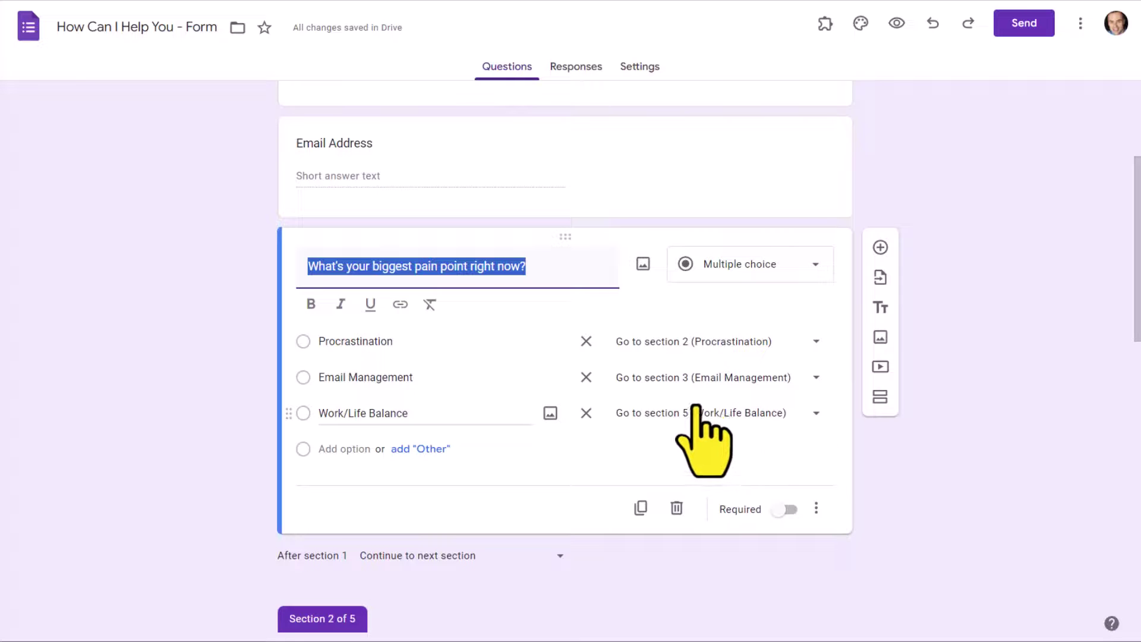
Step: Set the action after section 4, Email Solutions, to Submit form
{"action": "scroll", "coordinate": [701, 410], "scroll_direction": "down", "scroll_amount": 6}
{"action": "scroll", "coordinate": [696, 410], "scroll_direction": "down", "scroll_amount": 7}
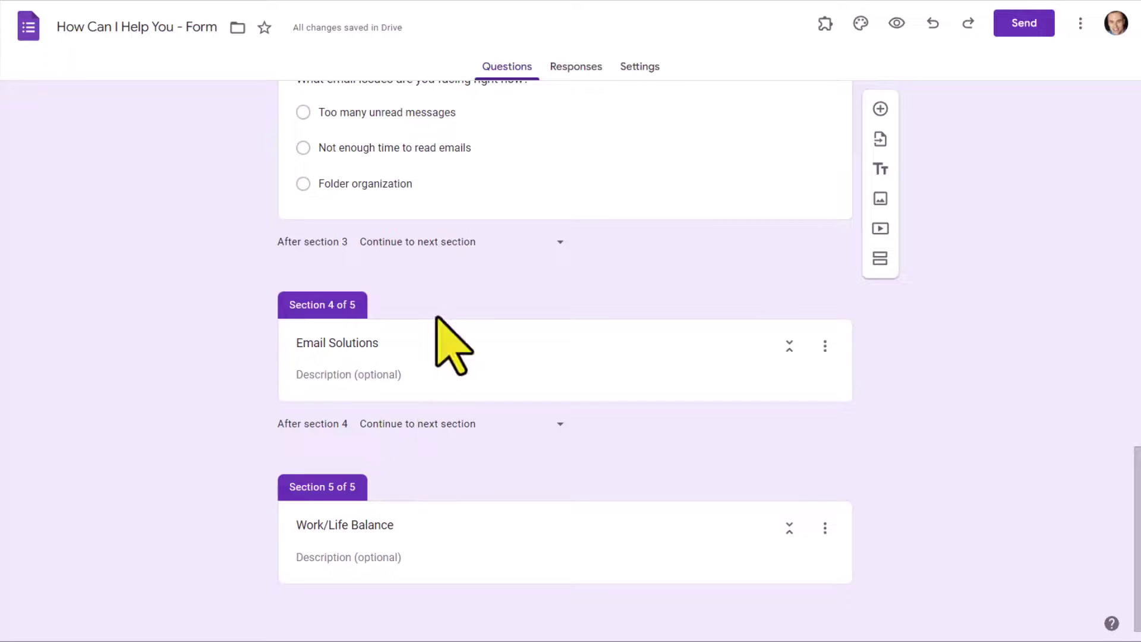
{"action": "scroll", "coordinate": [428, 251], "scroll_direction": "up", "scroll_amount": 6}
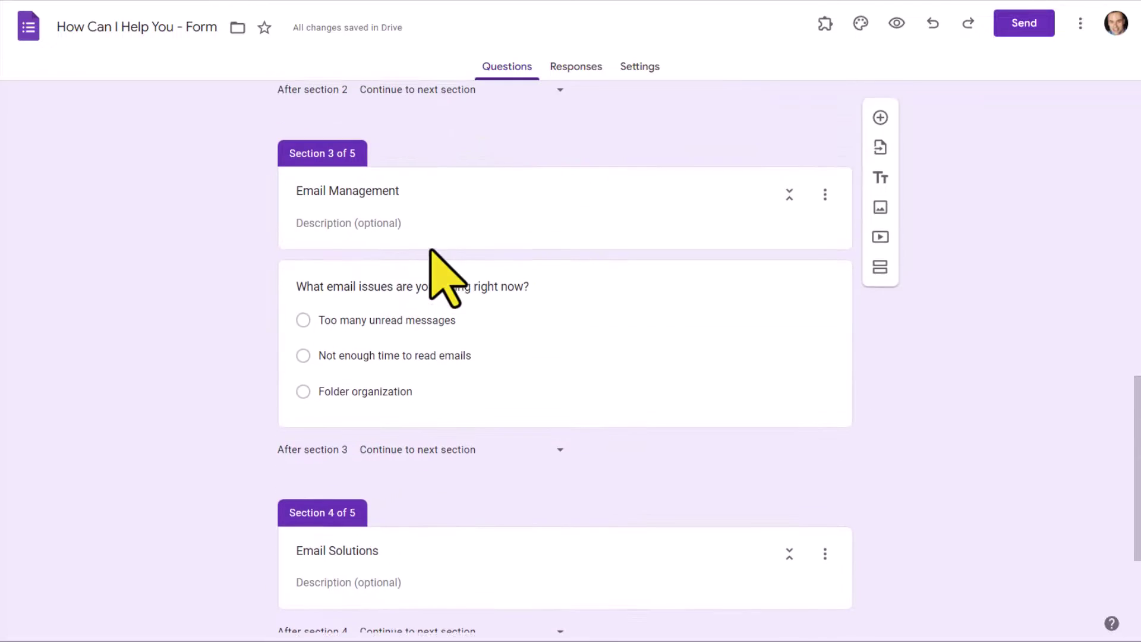
{"action": "scroll", "coordinate": [447, 279], "scroll_direction": "down", "scroll_amount": 6}
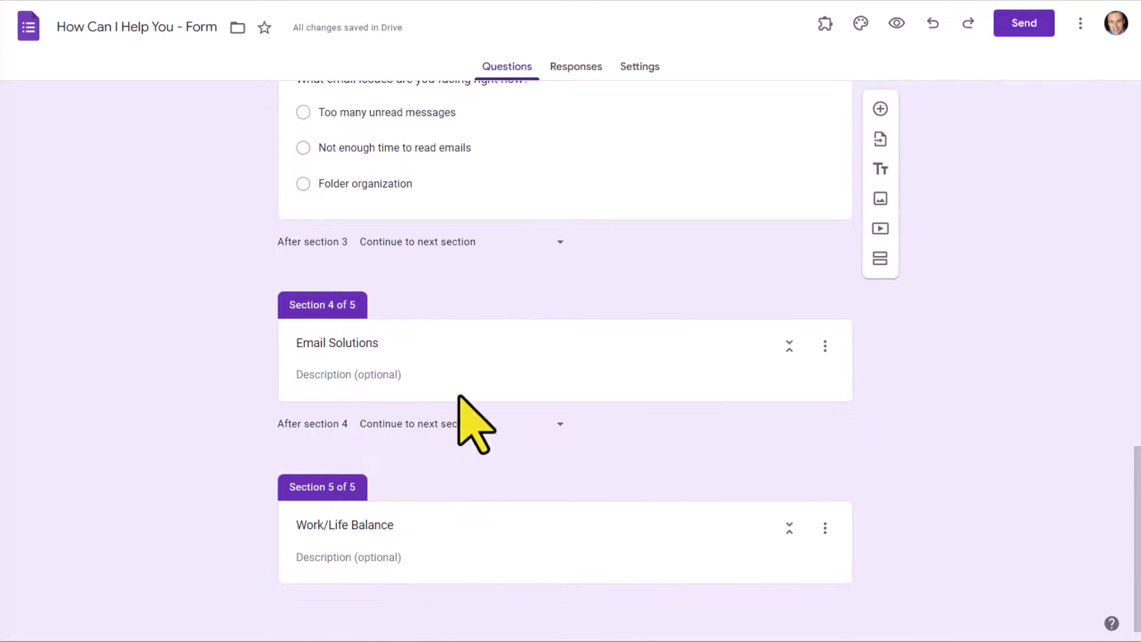
{"action": "left_click", "coordinate": [457, 452]}
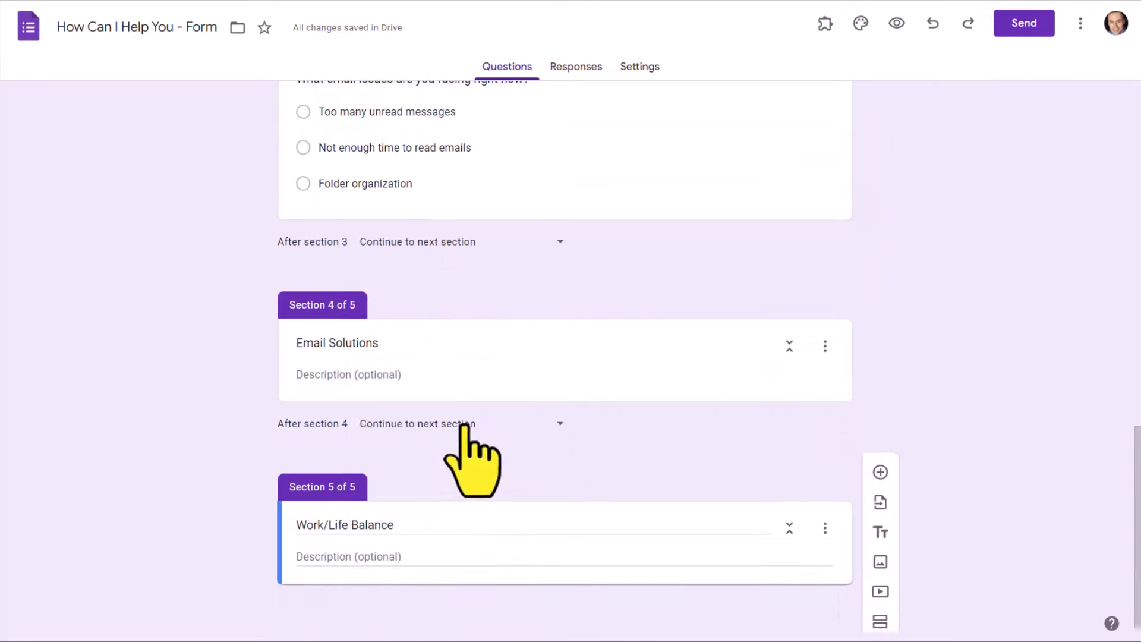
{"action": "left_click", "coordinate": [464, 424]}
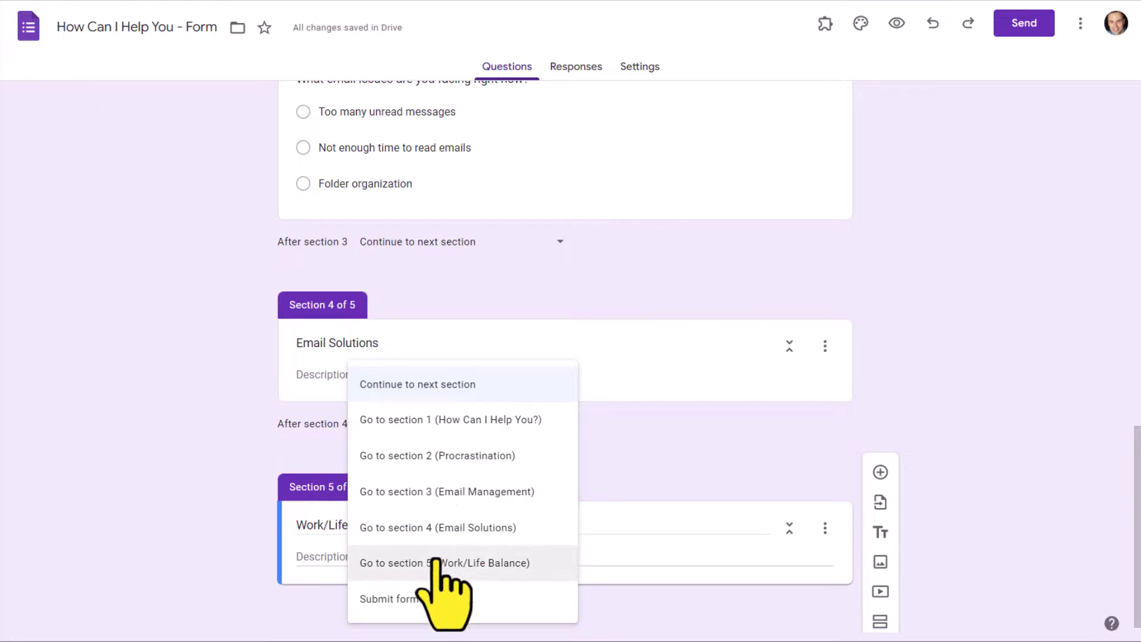
{"action": "left_click", "coordinate": [389, 598]}
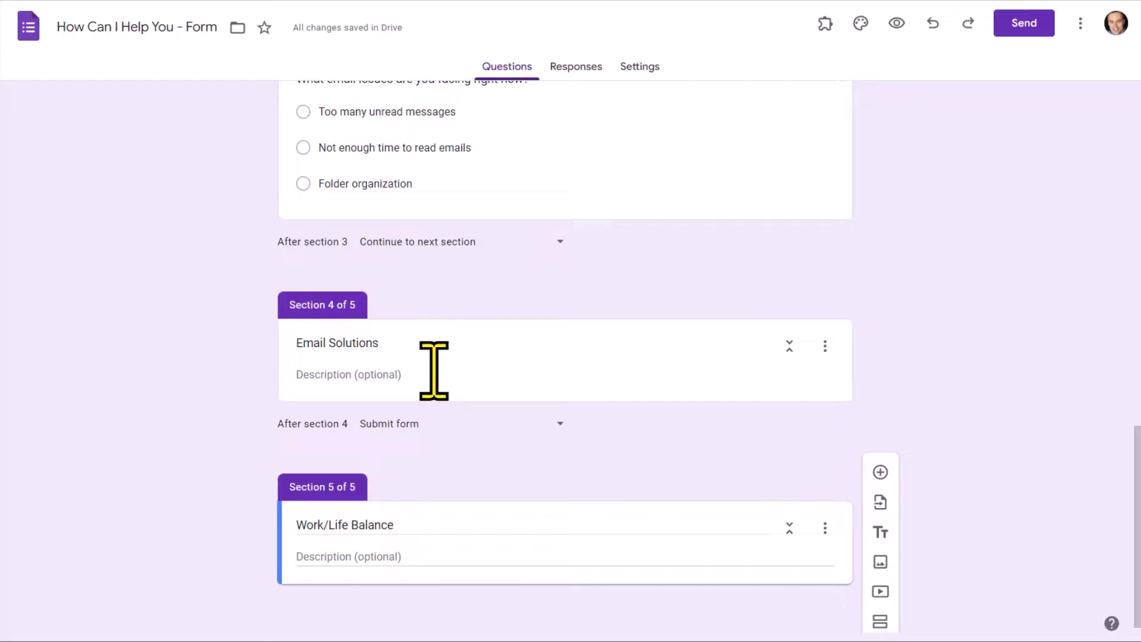
Step: Make the pain point question in section 1 required
{"action": "scroll", "coordinate": [458, 376], "scroll_direction": "up", "scroll_amount": 2}
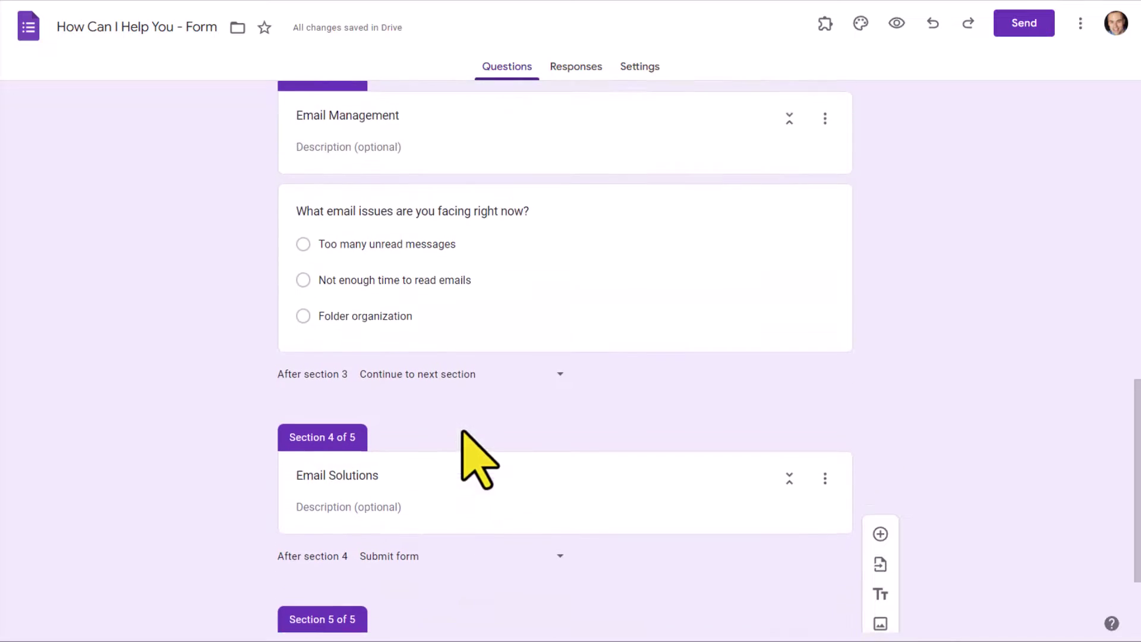
{"action": "left_click", "coordinate": [478, 459]}
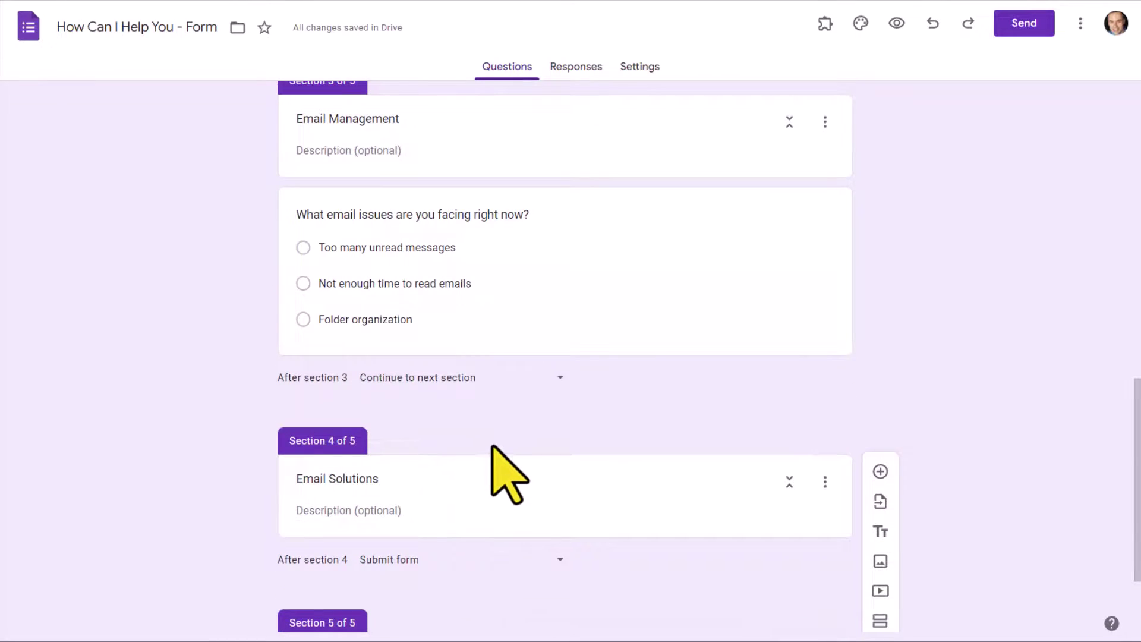
{"action": "scroll", "coordinate": [523, 458], "scroll_direction": "up", "scroll_amount": 2}
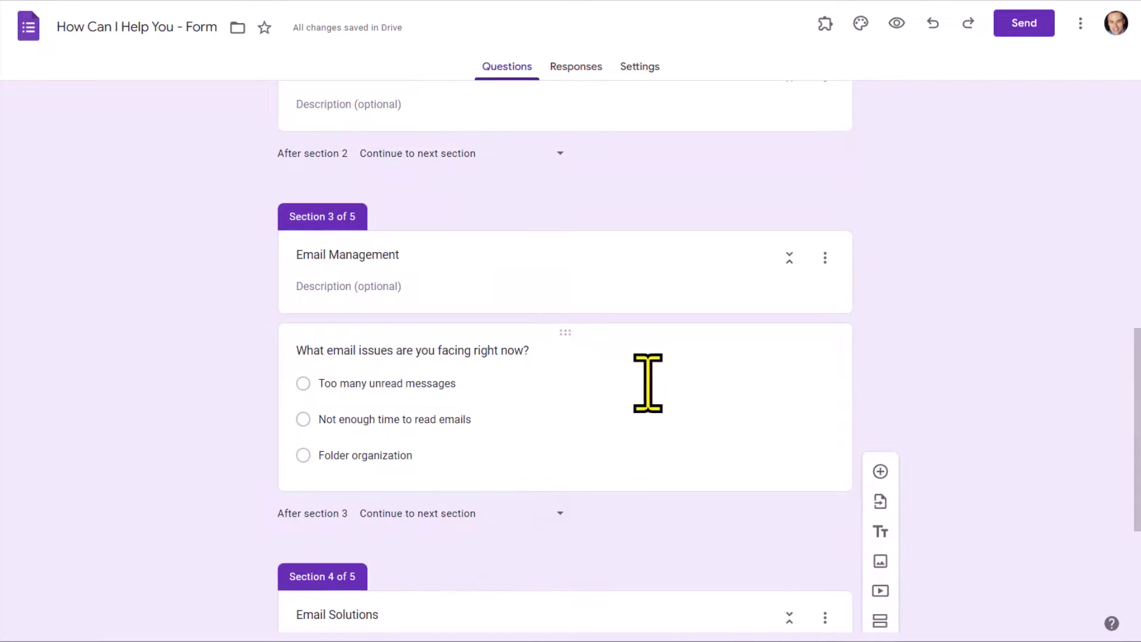
{"action": "scroll", "coordinate": [670, 392], "scroll_direction": "up", "scroll_amount": 6}
{"action": "scroll", "coordinate": [670, 382], "scroll_direction": "up", "scroll_amount": 1}
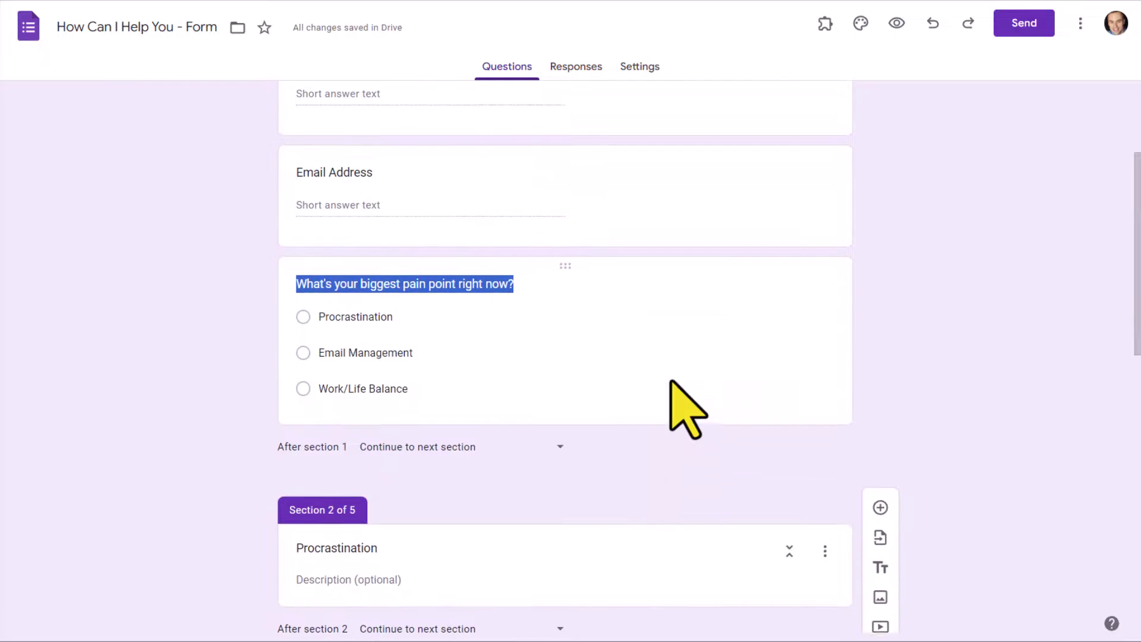
{"action": "left_click", "coordinate": [732, 306]}
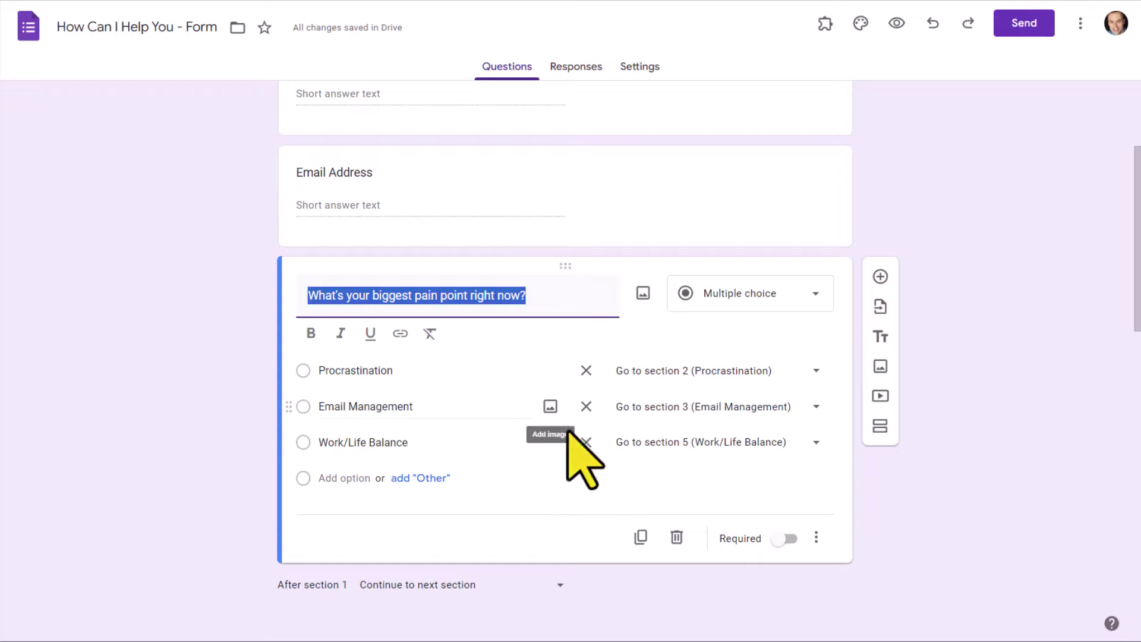
{"action": "left_click", "coordinate": [783, 537]}
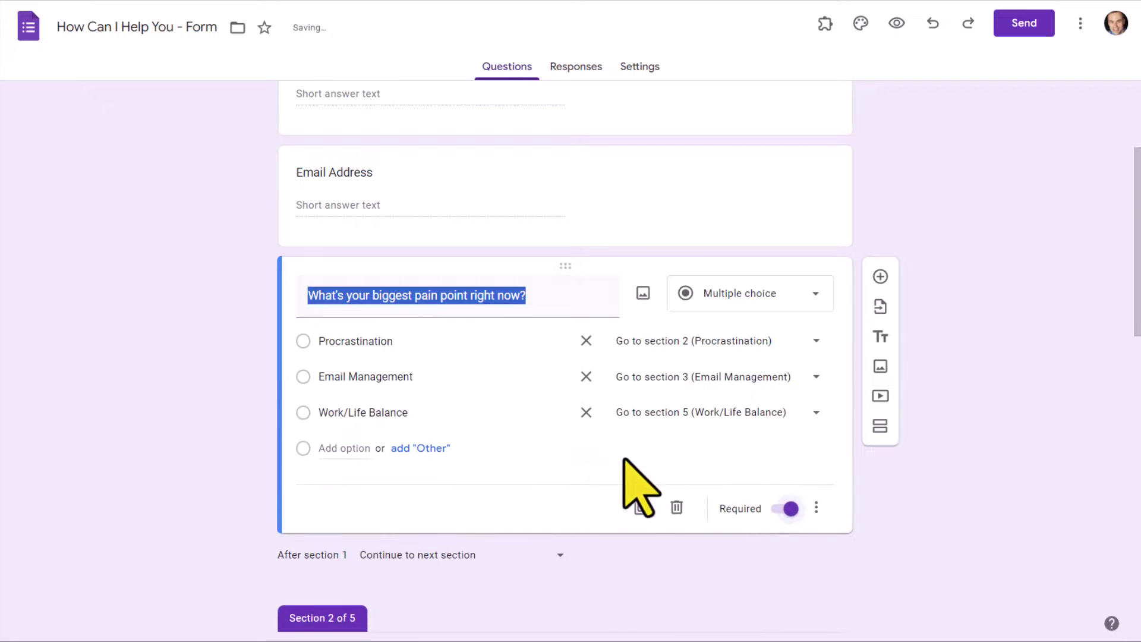
Step: Review the form's flow from the first section through the email issues question's answer destinations and the following sections
{"action": "scroll", "coordinate": [561, 393], "scroll_direction": "down", "scroll_amount": 1}
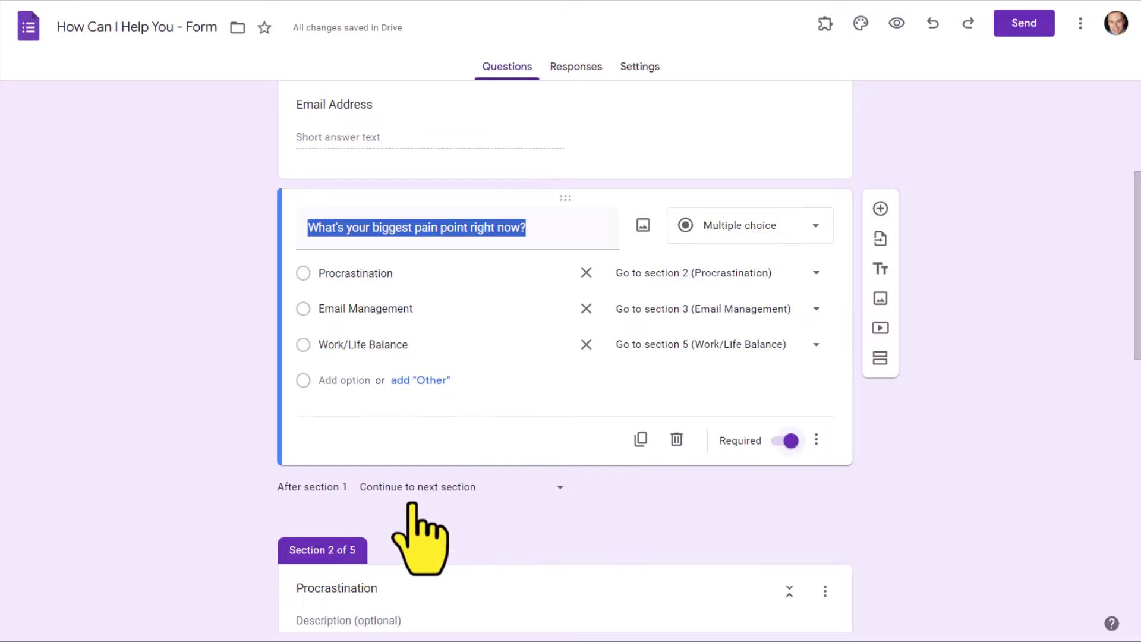
{"action": "scroll", "coordinate": [416, 463], "scroll_direction": "down", "scroll_amount": 1}
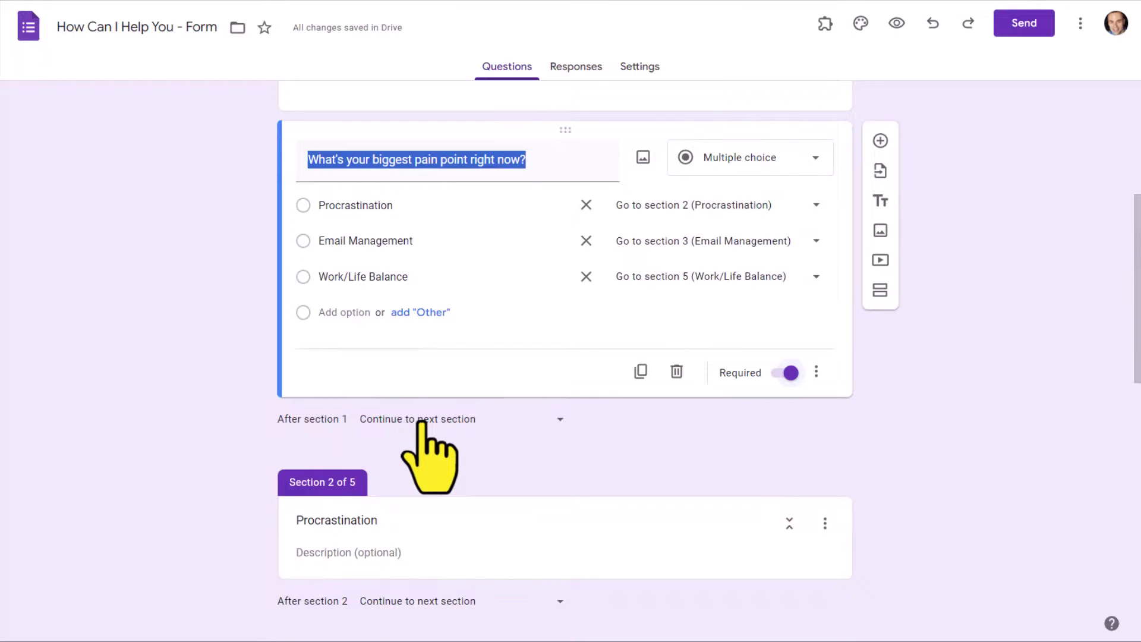
{"action": "left_click", "coordinate": [950, 309]}
{"action": "scroll", "coordinate": [951, 309], "scroll_direction": "up", "scroll_amount": 5}
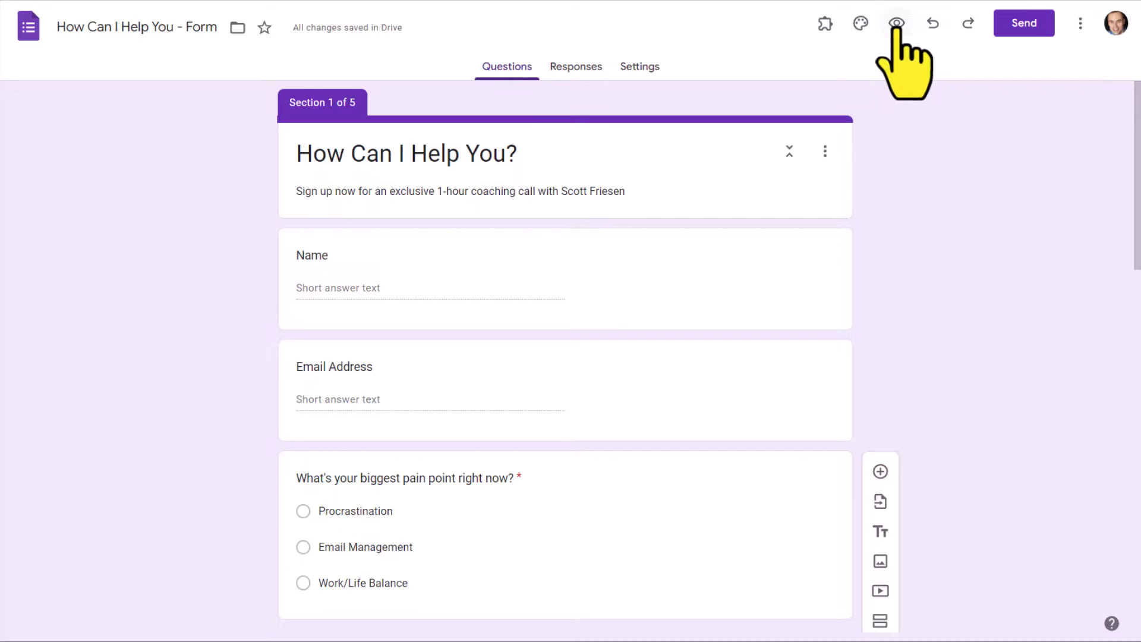
{"action": "scroll", "coordinate": [562, 344], "scroll_direction": "down", "scroll_amount": 6}
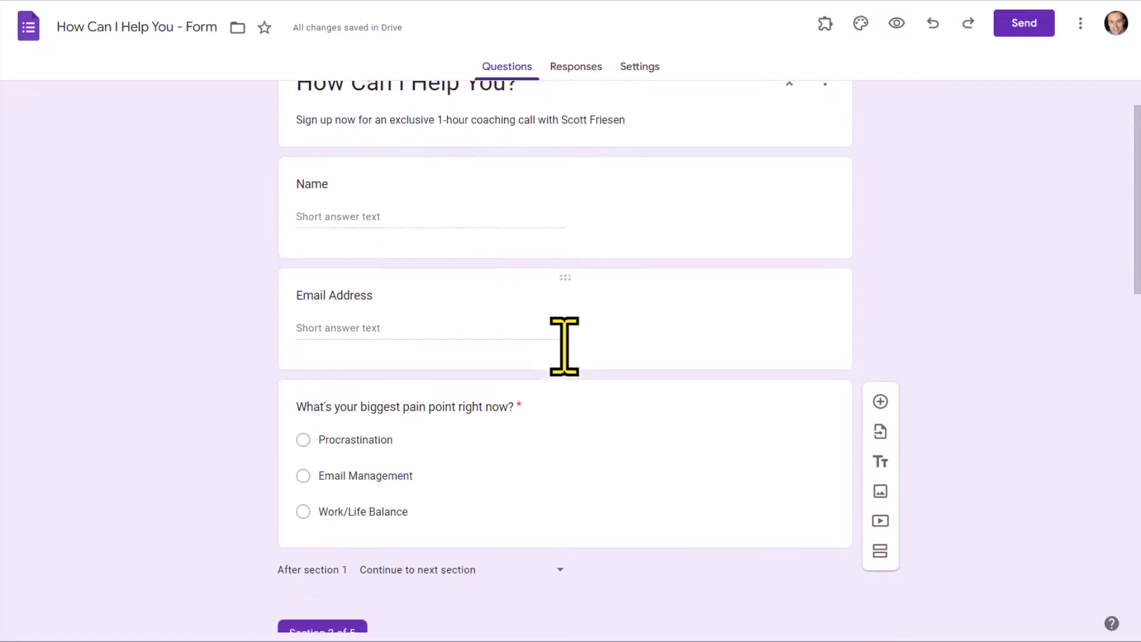
{"action": "scroll", "coordinate": [448, 438], "scroll_direction": "up", "scroll_amount": 6}
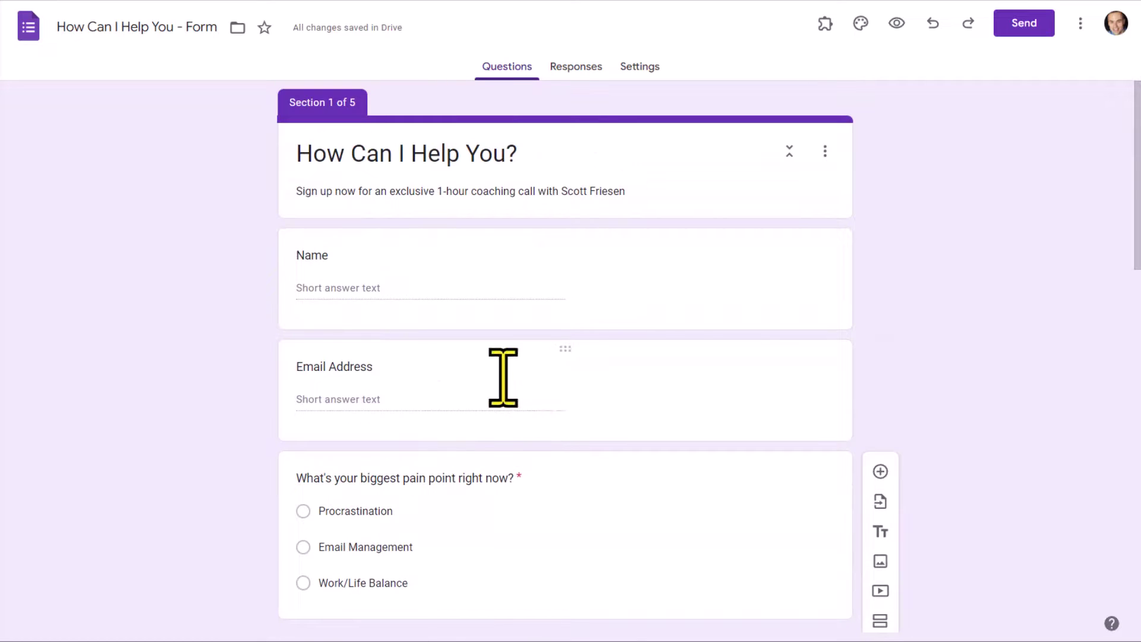
{"action": "scroll", "coordinate": [501, 318], "scroll_direction": "down", "scroll_amount": 3}
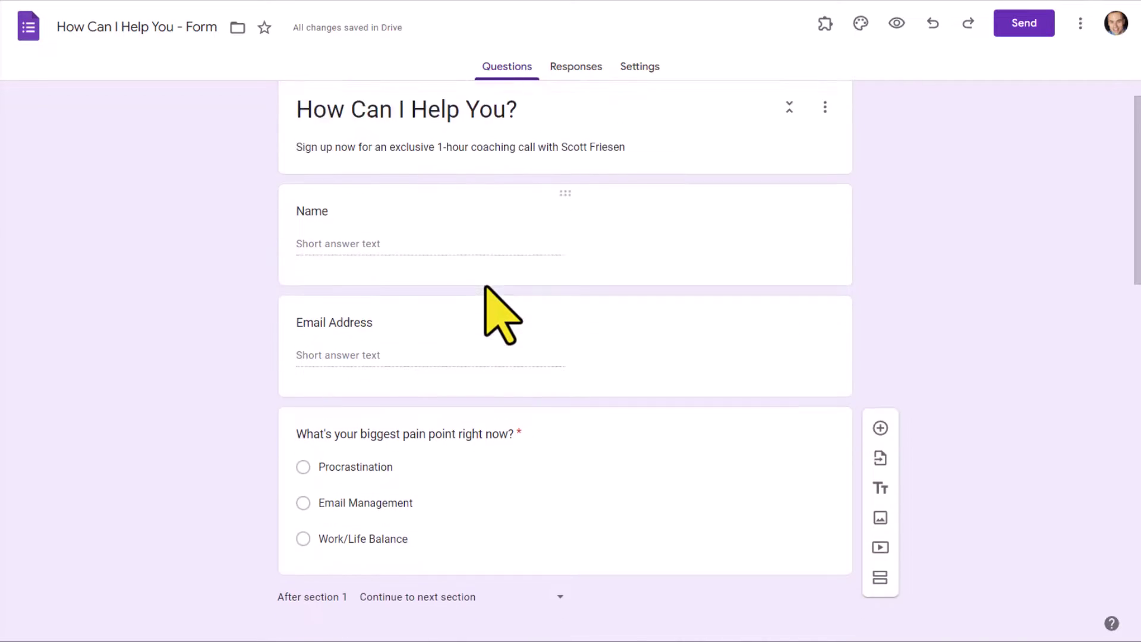
{"action": "scroll", "coordinate": [499, 315], "scroll_direction": "down", "scroll_amount": 2}
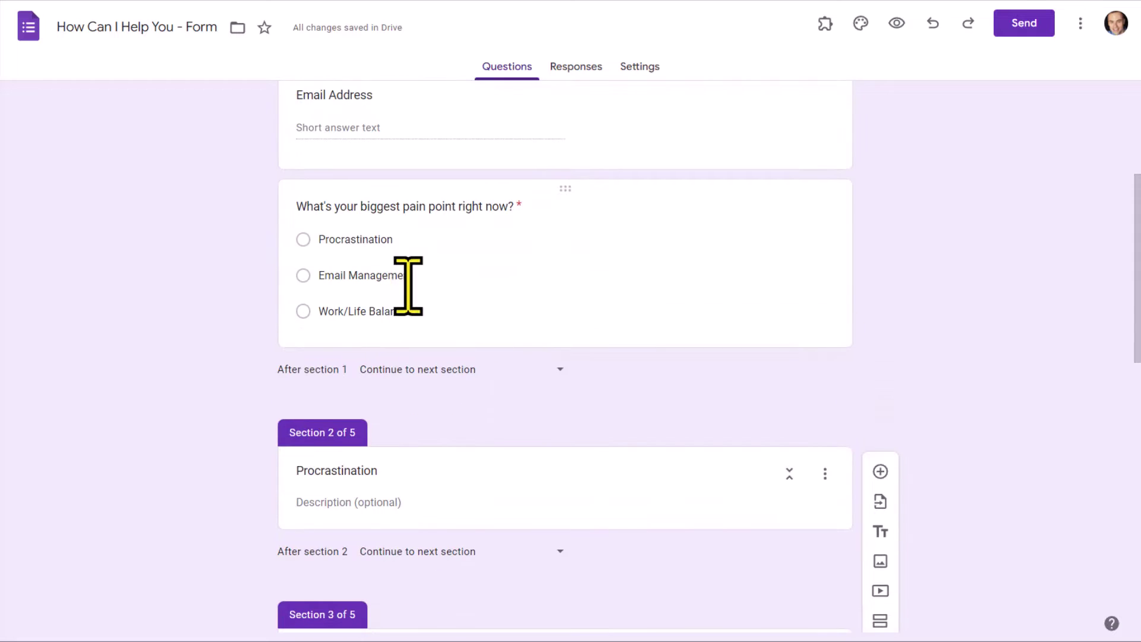
{"action": "scroll", "coordinate": [406, 284], "scroll_direction": "down", "scroll_amount": 3}
{"action": "scroll", "coordinate": [406, 284], "scroll_direction": "down", "scroll_amount": 5}
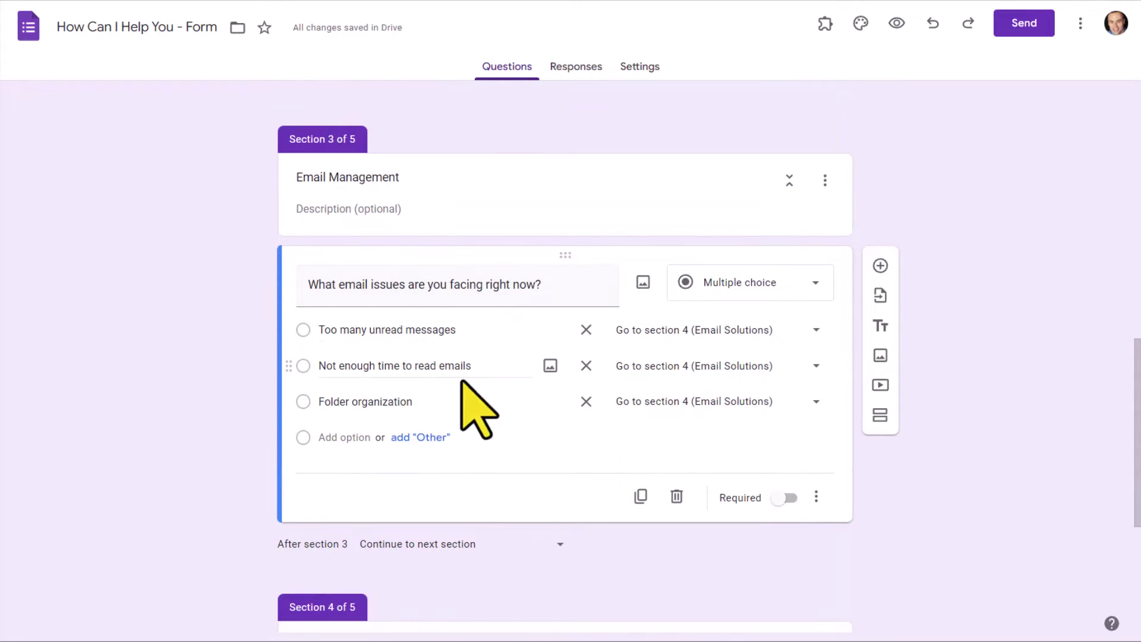
{"action": "scroll", "coordinate": [466, 387], "scroll_direction": "down", "scroll_amount": 5}
{"action": "scroll", "coordinate": [443, 375], "scroll_direction": "up", "scroll_amount": 20}
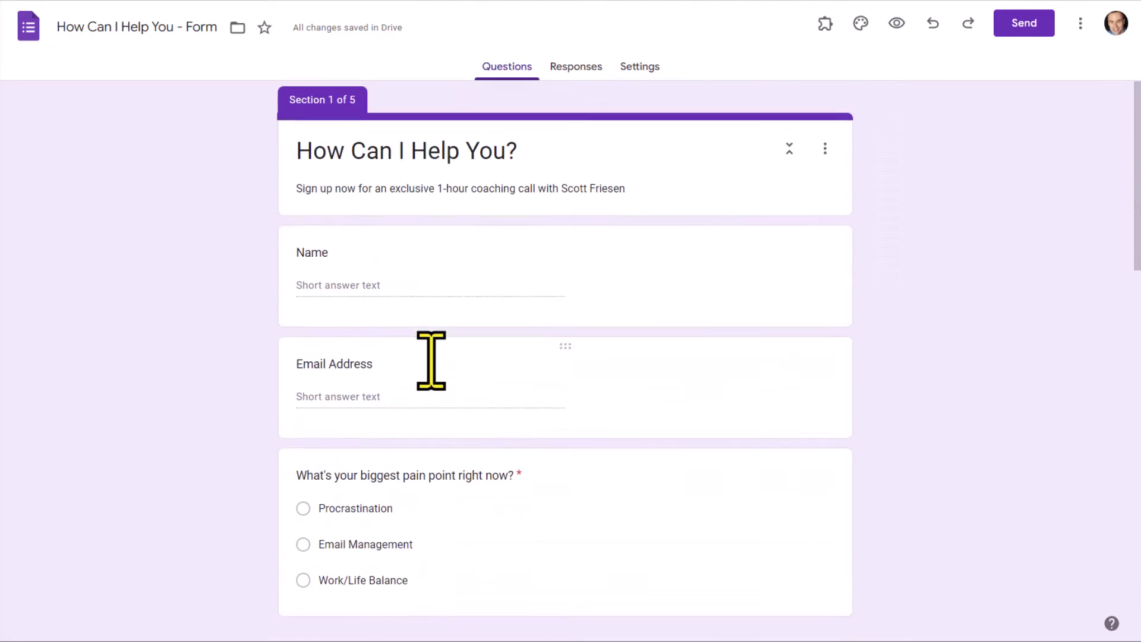
Step: Preview the form and test its branching by answering Email Management and Not enough time to read emails, advancing past both sections
{"action": "left_click", "coordinate": [895, 23]}
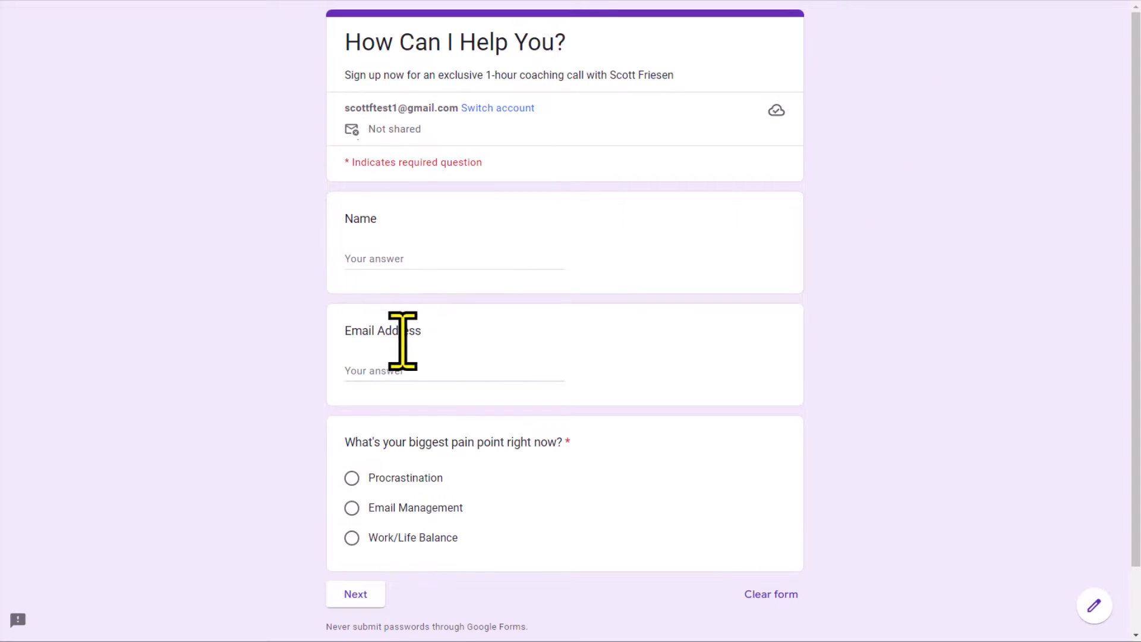
{"action": "scroll", "coordinate": [404, 350], "scroll_direction": "down", "scroll_amount": 2}
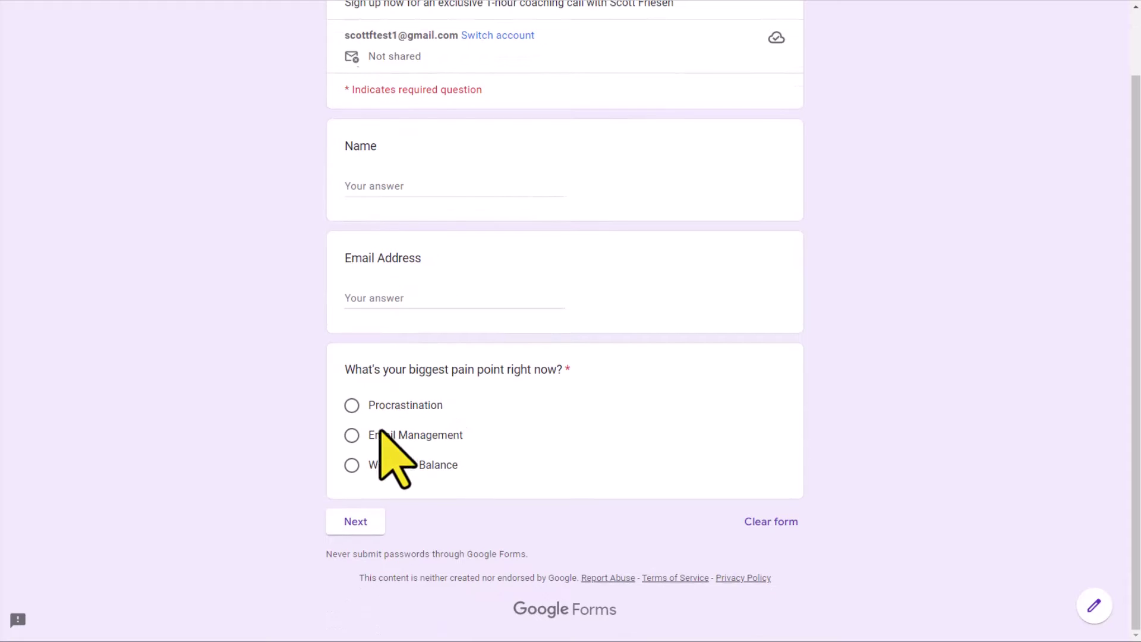
{"action": "left_click", "coordinate": [352, 437]}
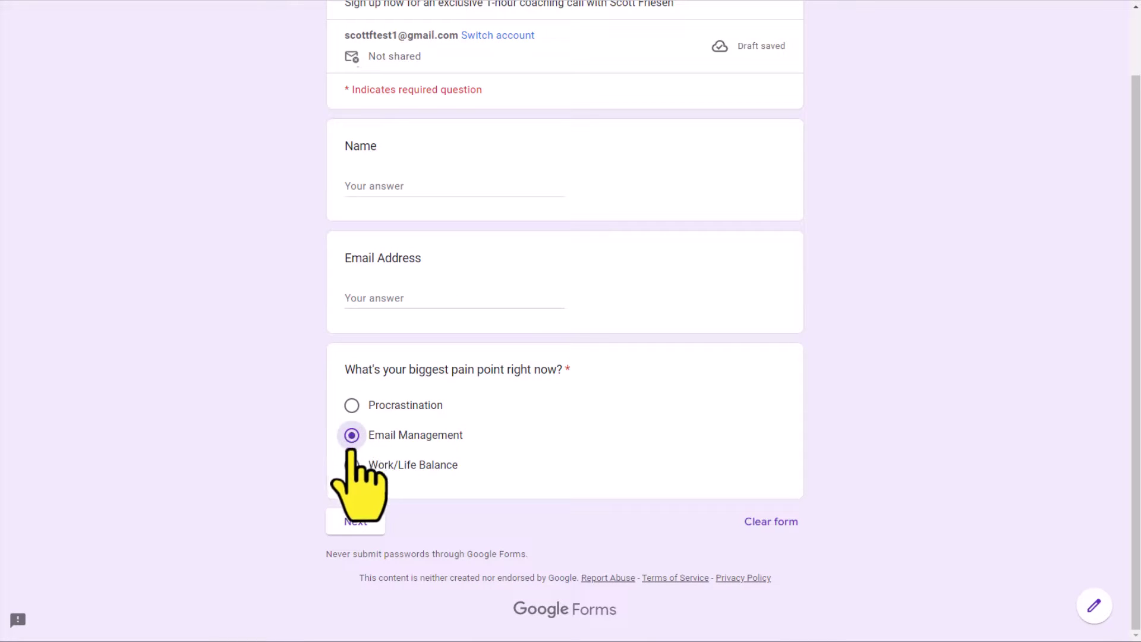
{"action": "left_click", "coordinate": [352, 522]}
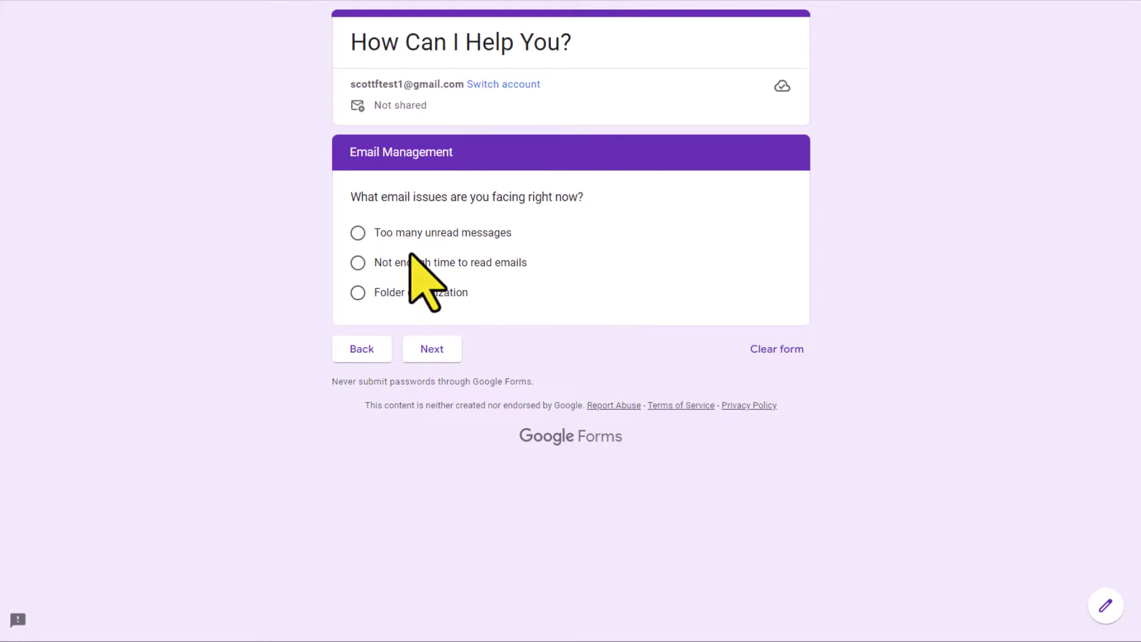
{"action": "left_click", "coordinate": [359, 262]}
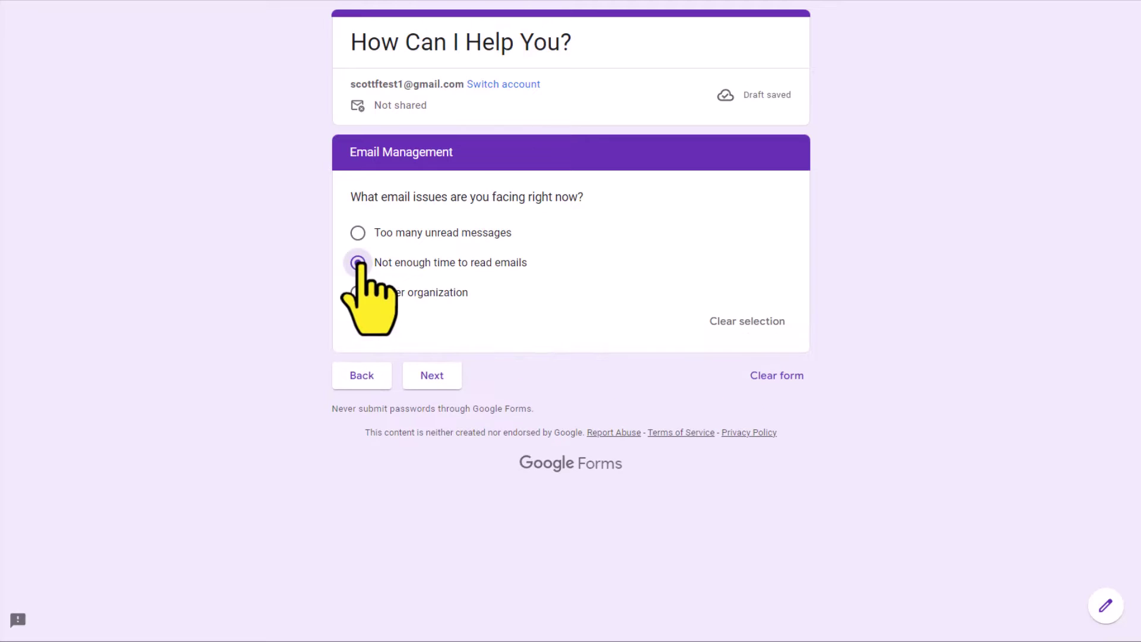
{"action": "left_click", "coordinate": [438, 376]}
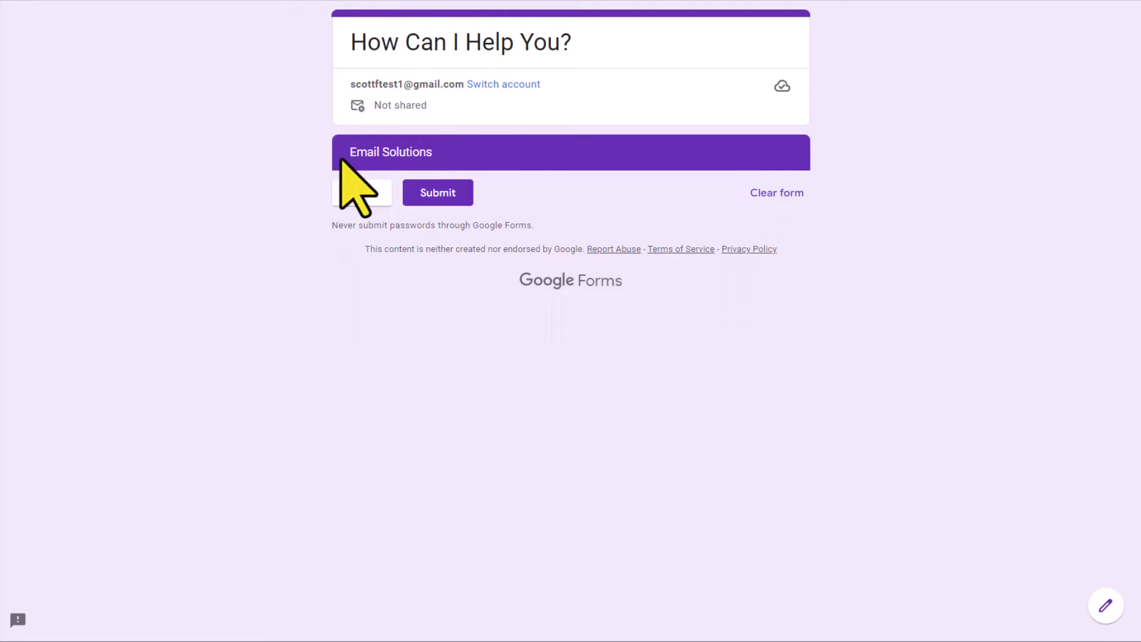